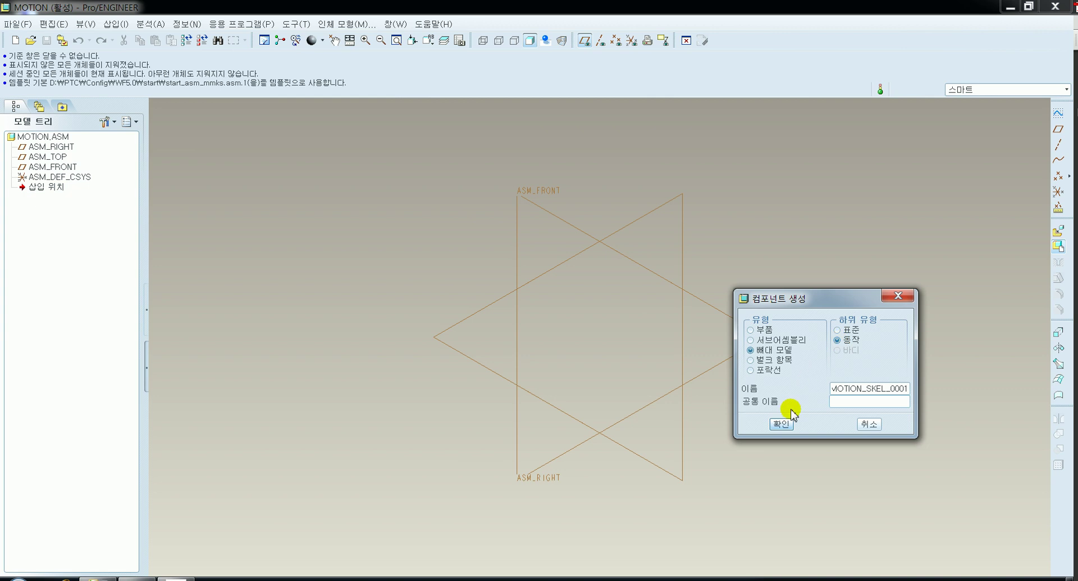
# Create the motion skeleton model MOTION_SKEL_0001 by copying the start_asm_mmks.asm template, and open it in its own window
pyautogui.click(781, 425)
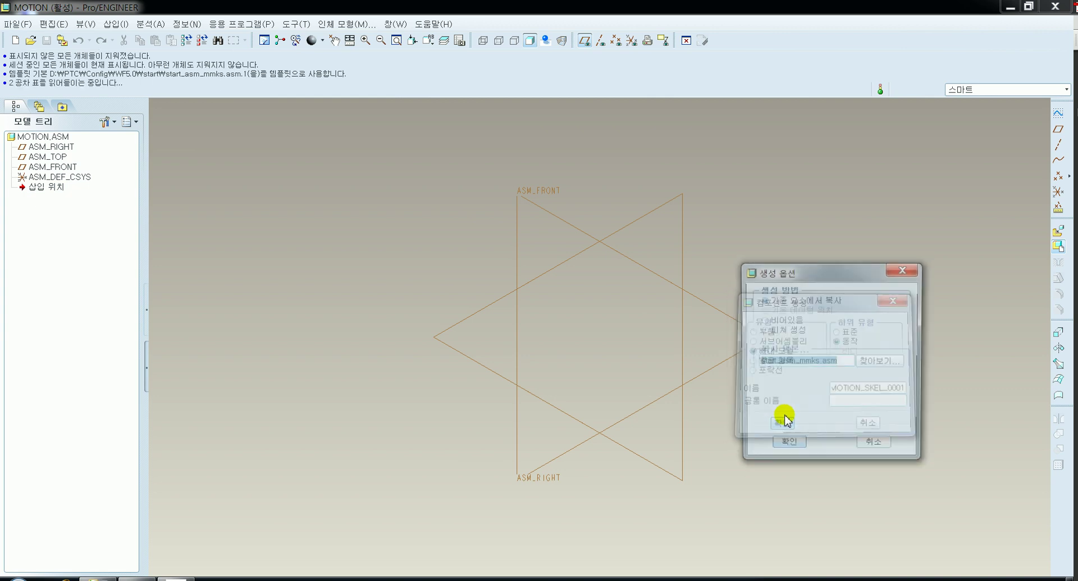
pyautogui.click(783, 448)
pyautogui.click(112, 147)
pyautogui.rightClick(112, 147)
pyautogui.click(133, 166)
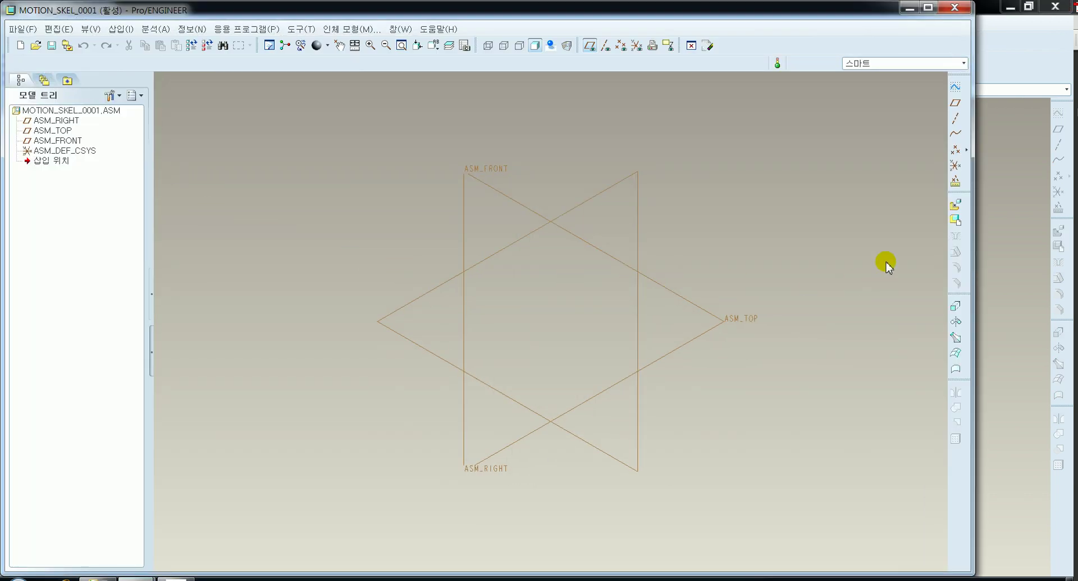
# Start a sketch on the ASM_FRONT plane and draw a vertical line upward from the origin
pyautogui.click(955, 88)
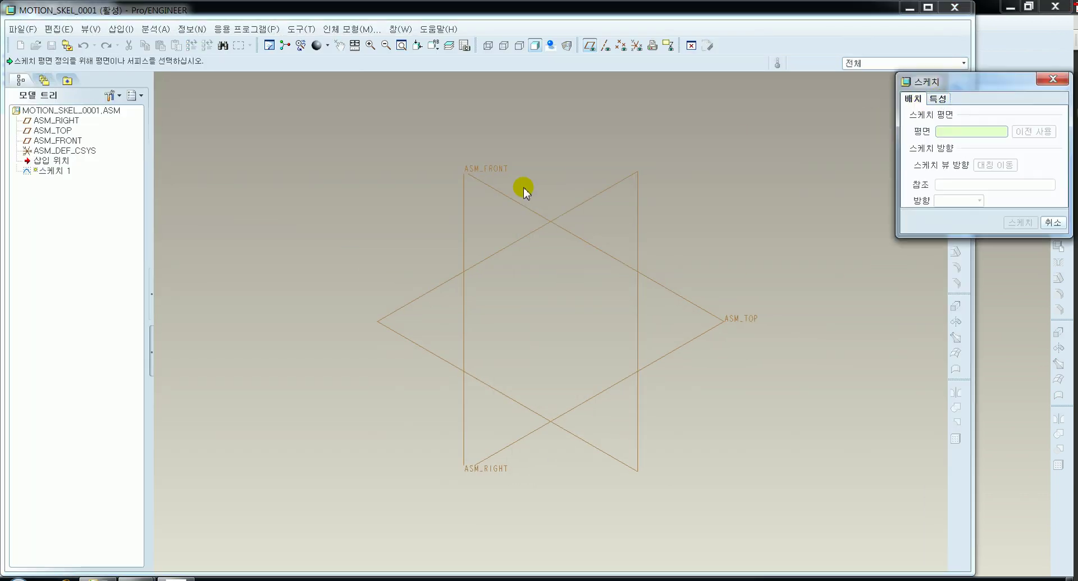
pyautogui.click(505, 194)
pyautogui.click(1019, 223)
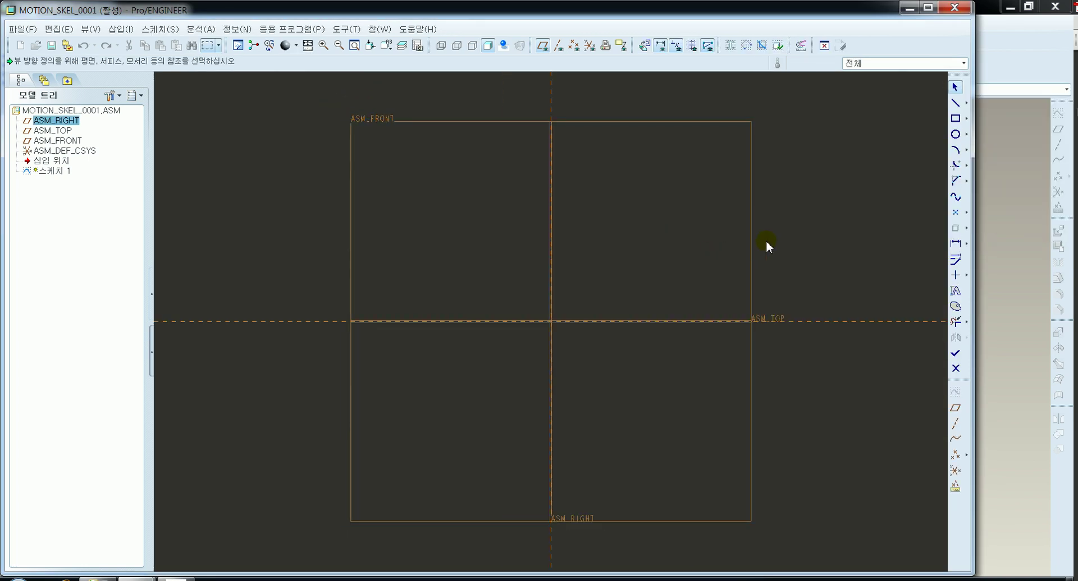
pyautogui.click(953, 107)
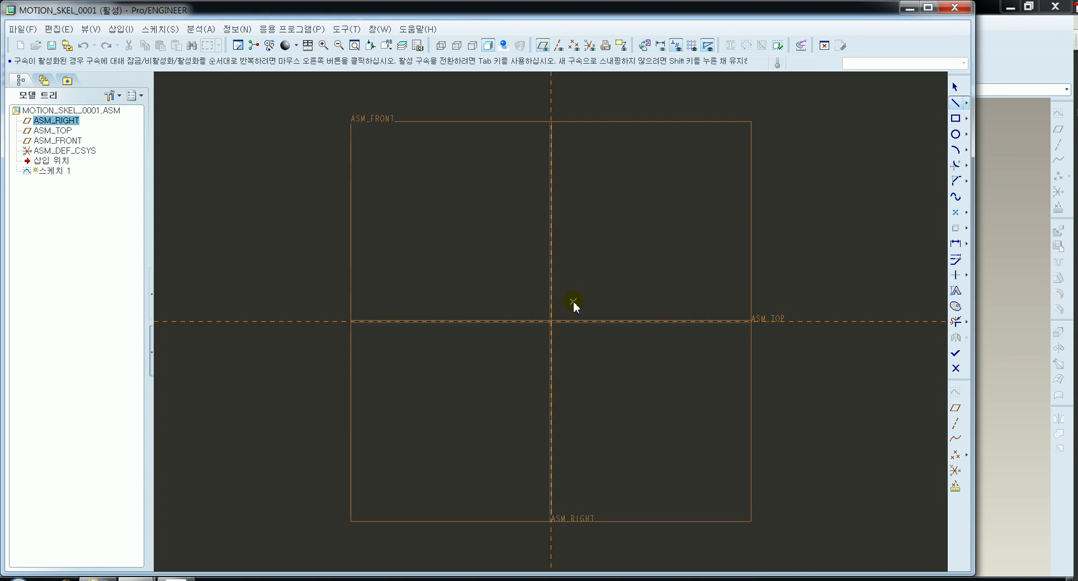
pyautogui.click(552, 321)
pyautogui.middleClick(554, 191)
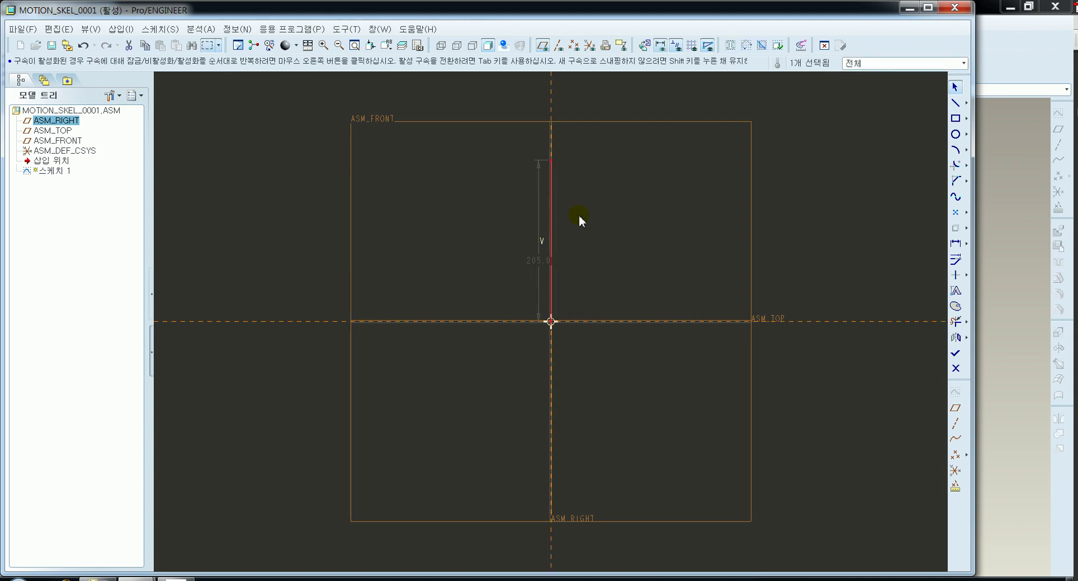
# Set the vertical line's length to 100 mm and finish the sketch
pyautogui.doubleClick(542, 260)
pyautogui.write('100')
pyautogui.press('Return')
pyautogui.click(627, 345)
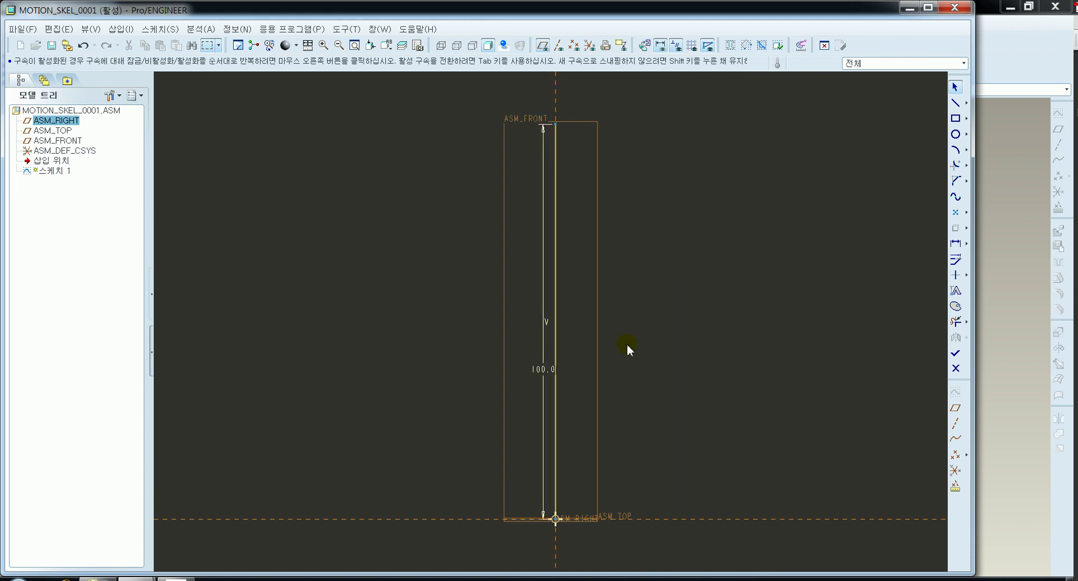
pyautogui.click(948, 356)
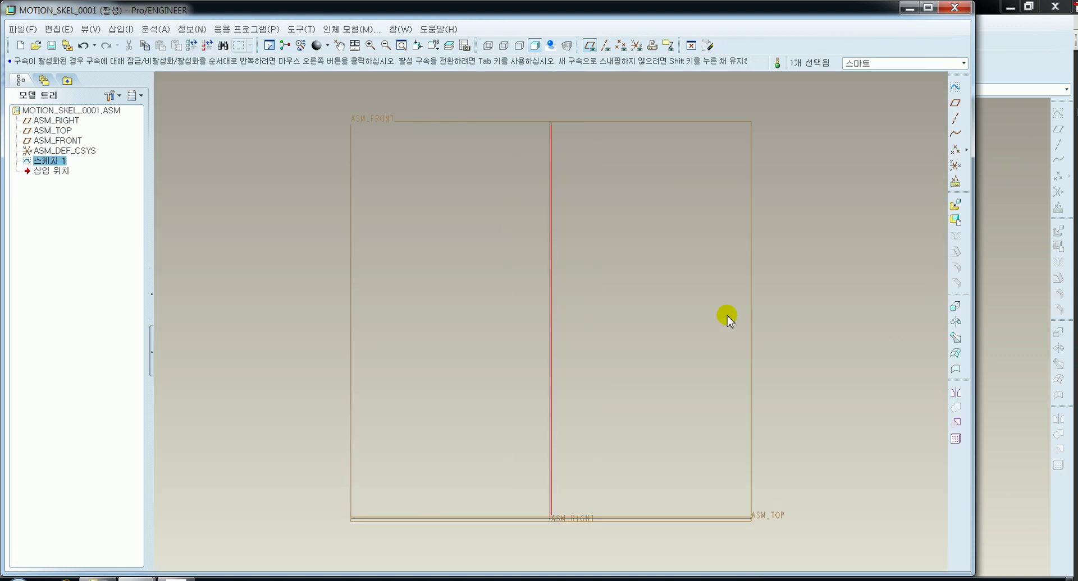
# Start a second sketch on the previously used plane and draw a circle centred on the origin
pyautogui.click(954, 87)
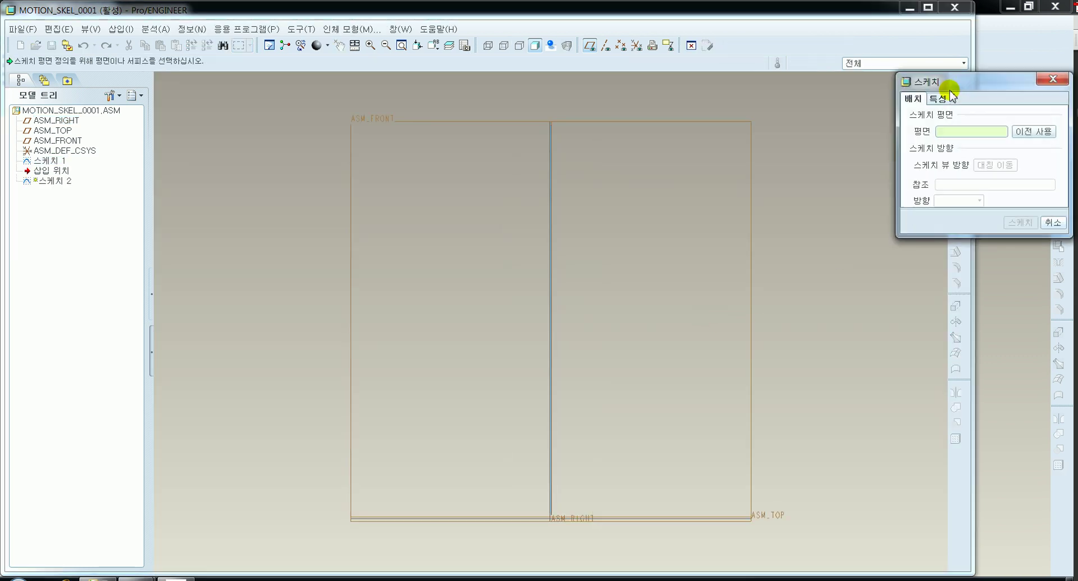
pyautogui.click(1032, 131)
pyautogui.click(955, 134)
pyautogui.scroll(1, 517, 161)
pyautogui.click(542, 446)
pyautogui.click(586, 495)
pyautogui.middleClick(630, 379)
# Set the origin circle's diameter to 50 mm
pyautogui.doubleClick(438, 382)
pyautogui.write('5')
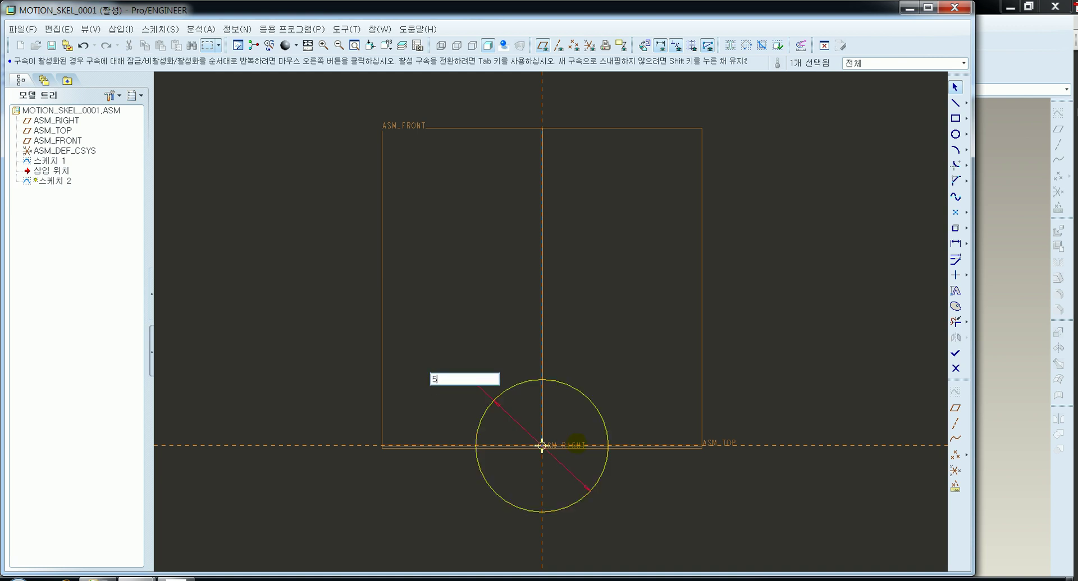
pyautogui.write('0')
pyautogui.press('Return')
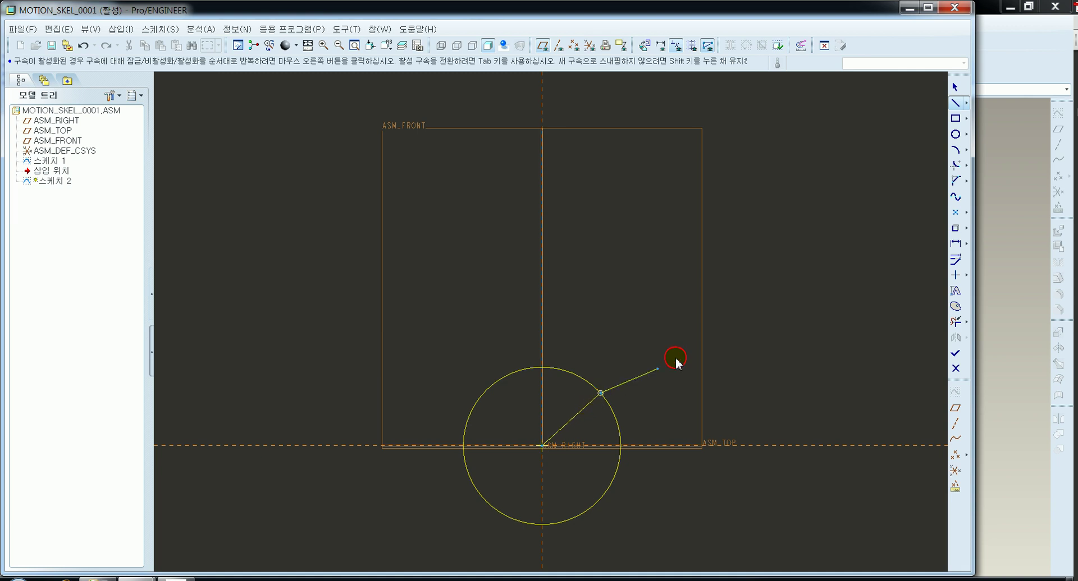
# Draw a crank line from the 50 mm circle's centre to its edge, with a small circle about 11.4 mm in diameter at the outer end
pyautogui.click(954, 135)
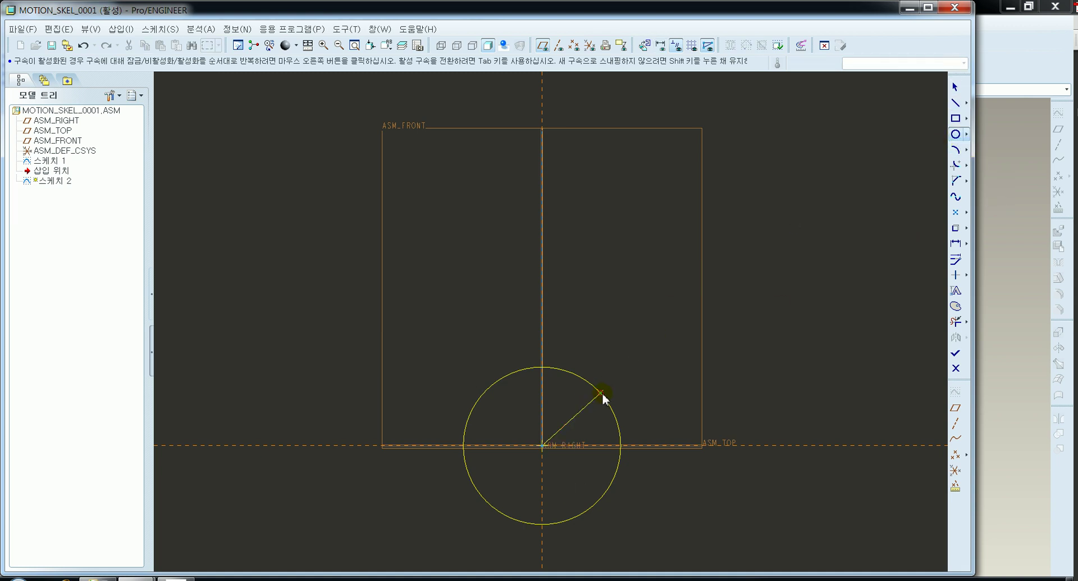
pyautogui.click(615, 403)
pyautogui.middleClick(676, 392)
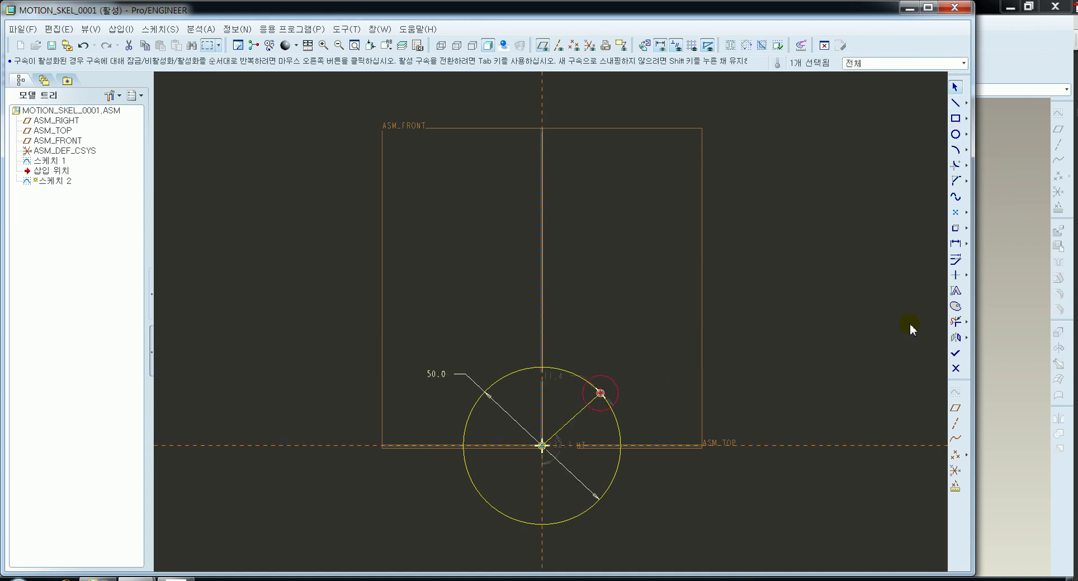
# Dimension the angle between the vertical reference and the crank line as 45 degrees
pyautogui.click(964, 265)
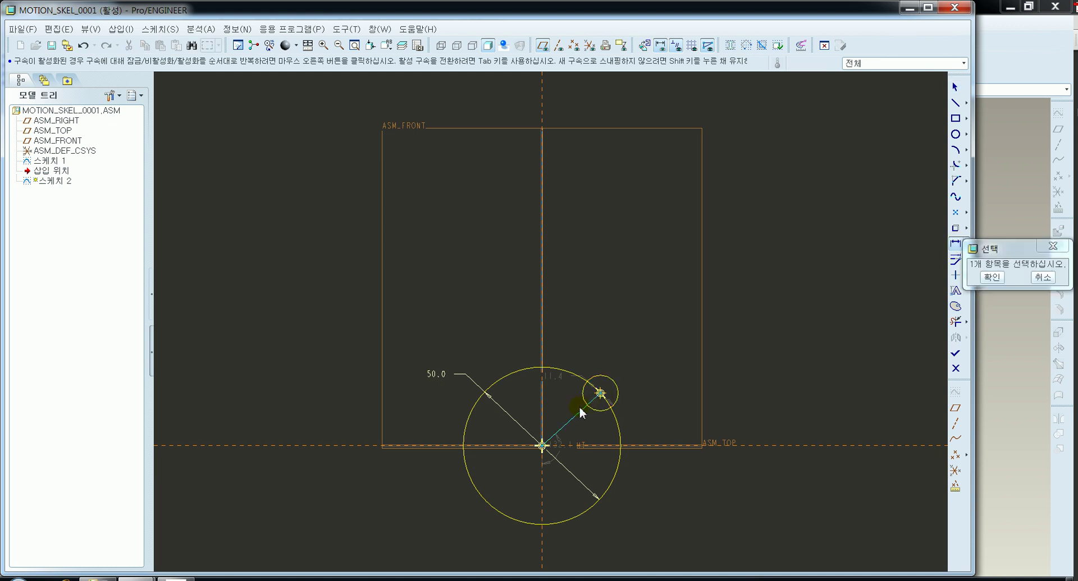
pyautogui.middleClick(602, 331)
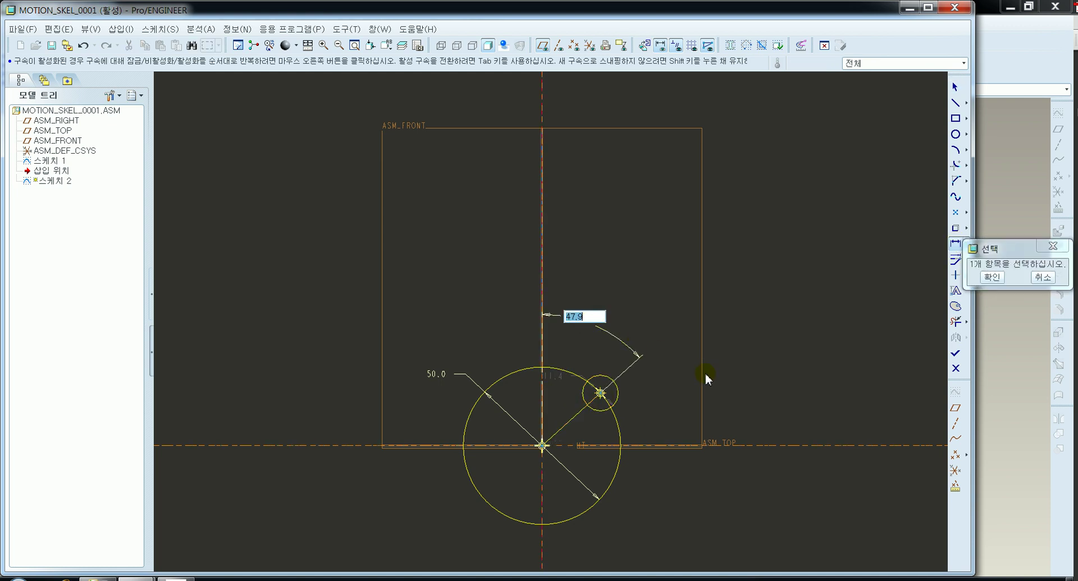
pyautogui.write('45')
pyautogui.press('Return')
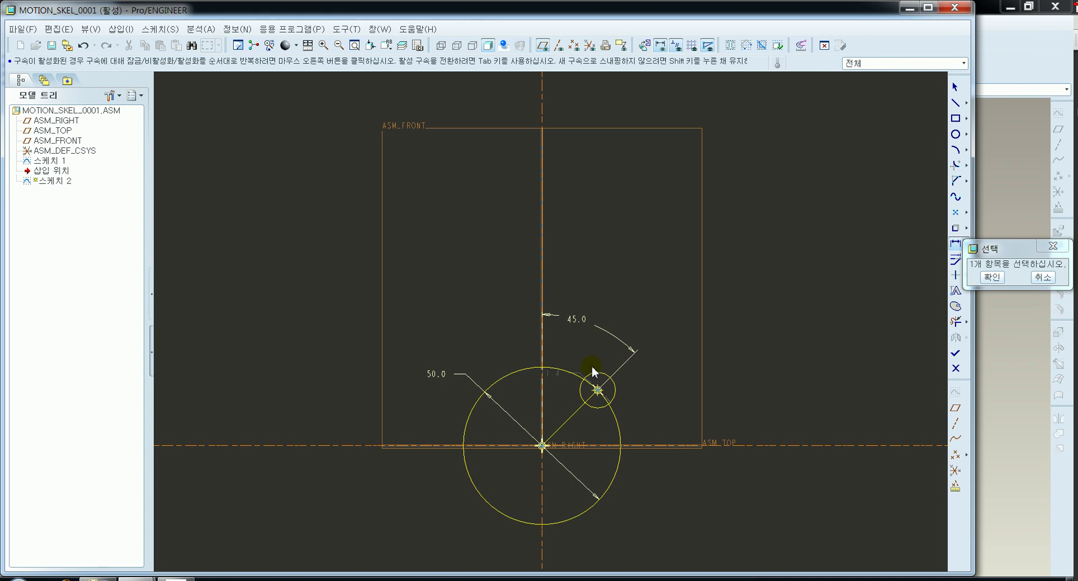
# Dimension the small circle's diameter as 10 mm and finish the sketch
pyautogui.click(599, 375)
pyautogui.middleClick(668, 379)
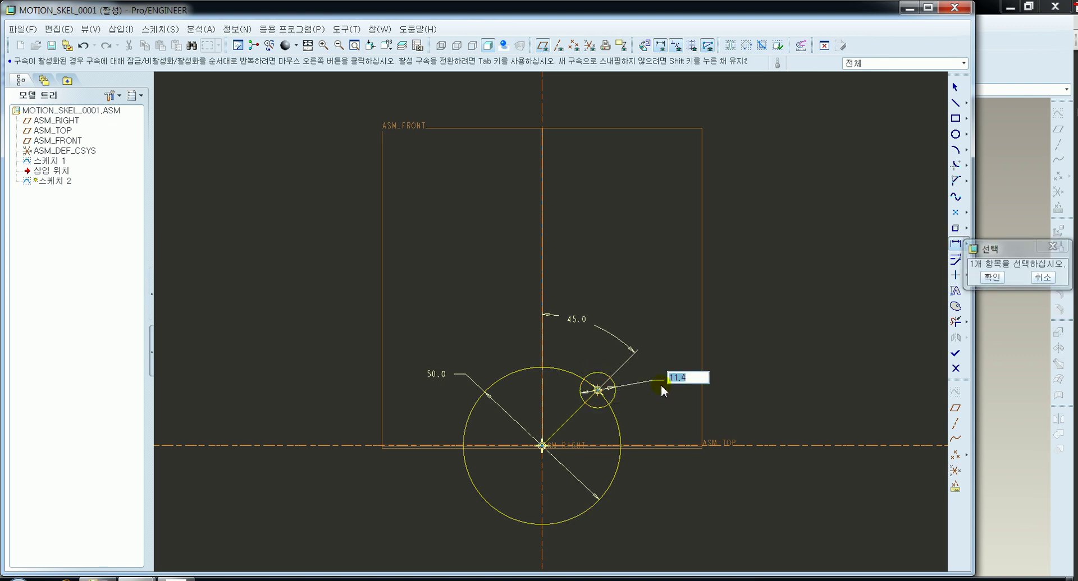
pyautogui.write('10')
pyautogui.press('Return')
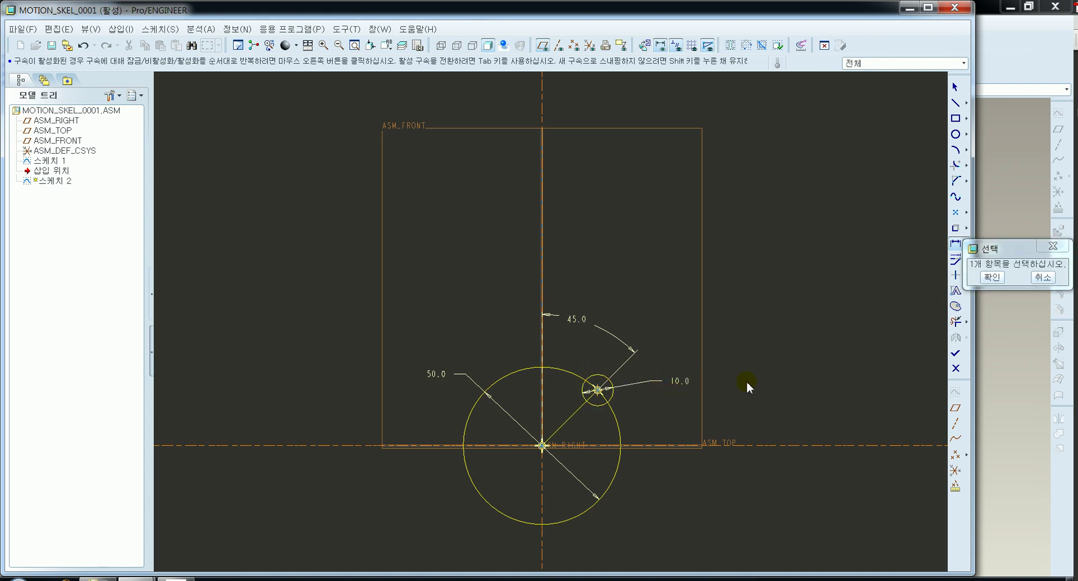
pyautogui.click(956, 356)
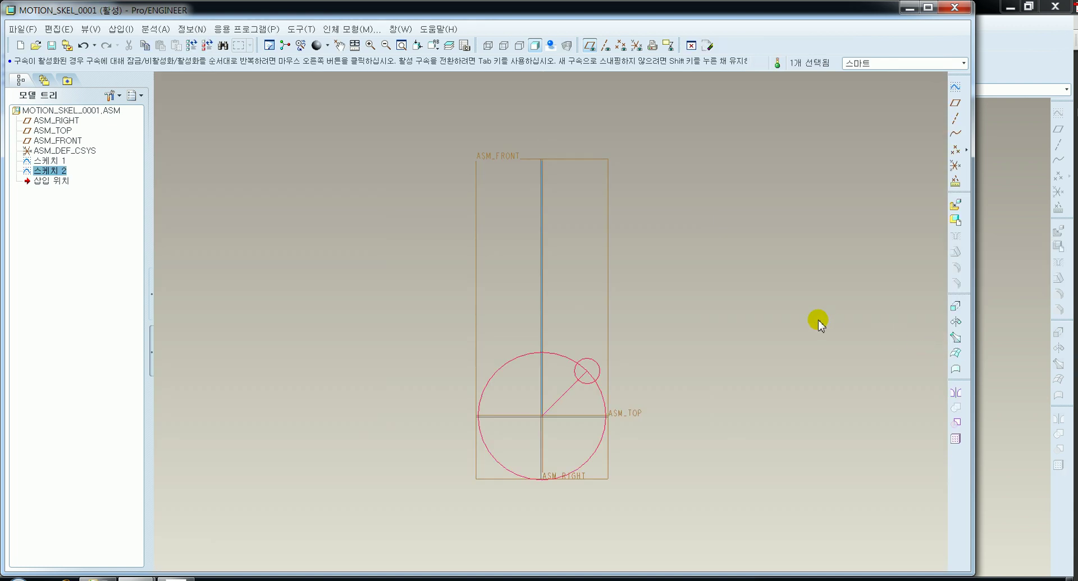
# Start a third sketch on the previously used plane and project the 10 mm crank circle into it as a loop
pyautogui.click(954, 87)
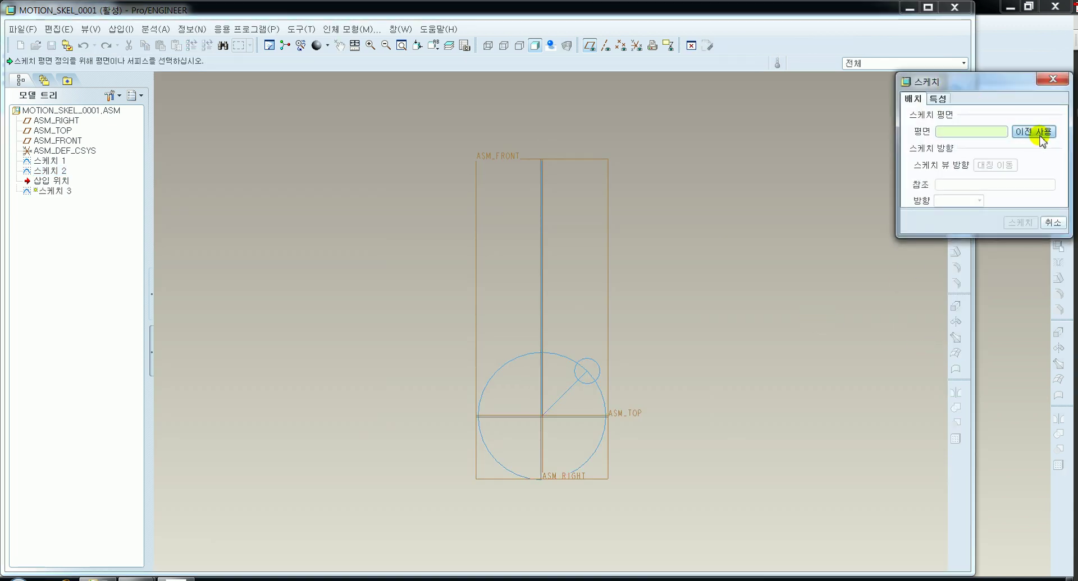
pyautogui.click(1032, 131)
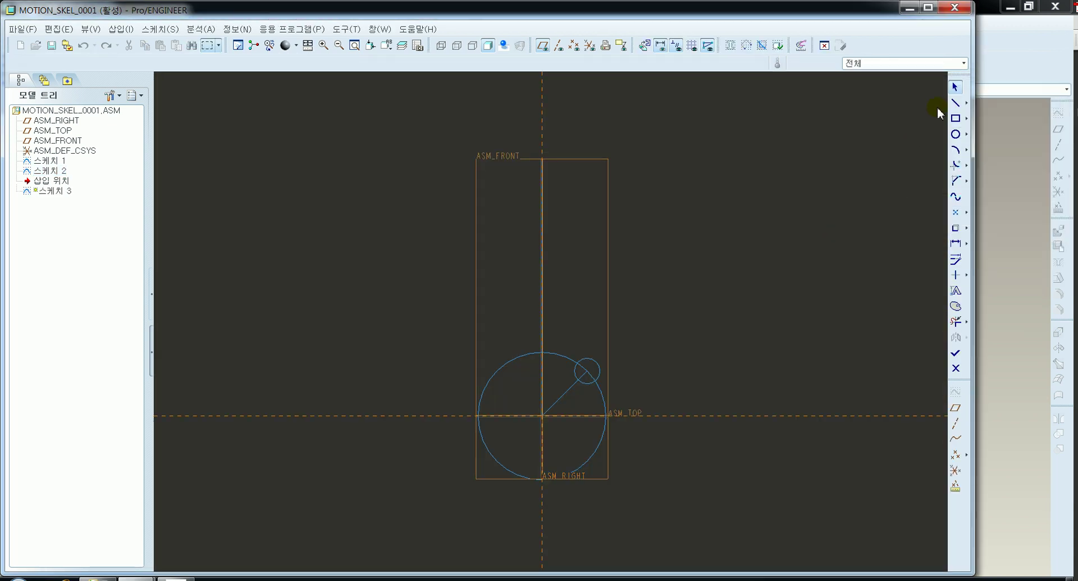
pyautogui.click(955, 134)
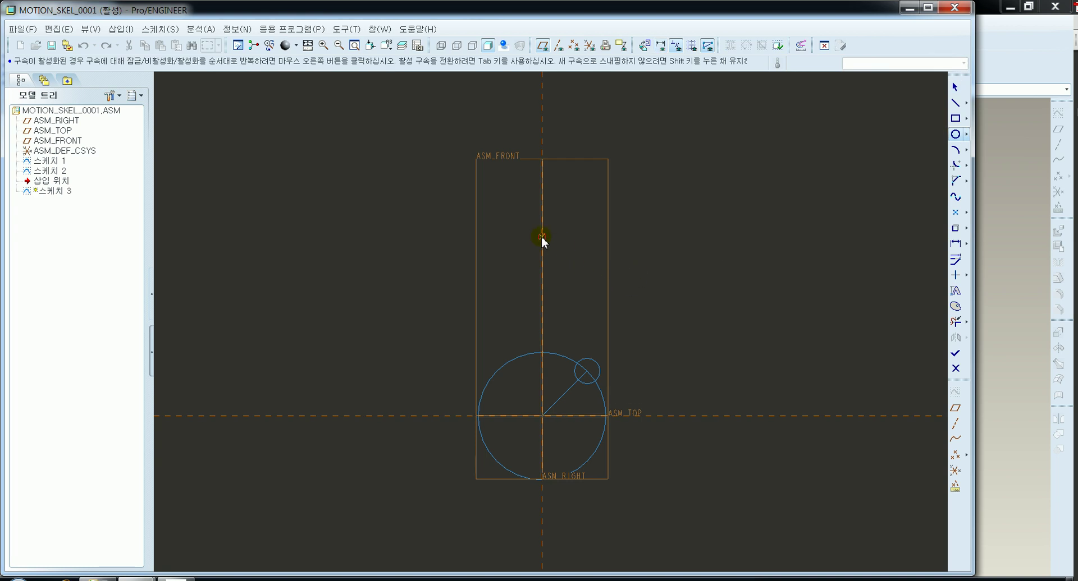
pyautogui.click(955, 229)
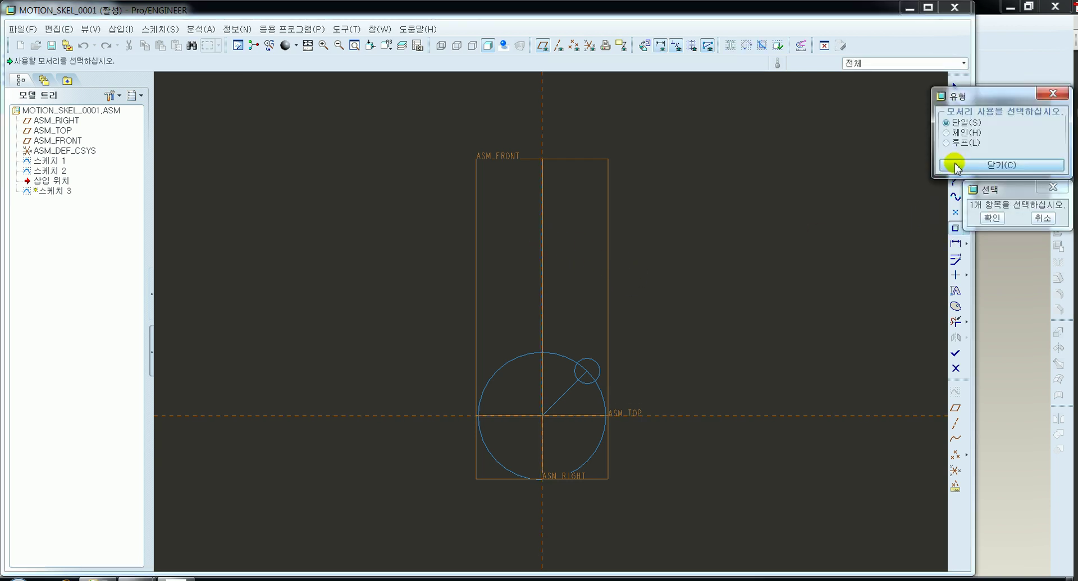
pyautogui.click(948, 142)
pyautogui.click(599, 369)
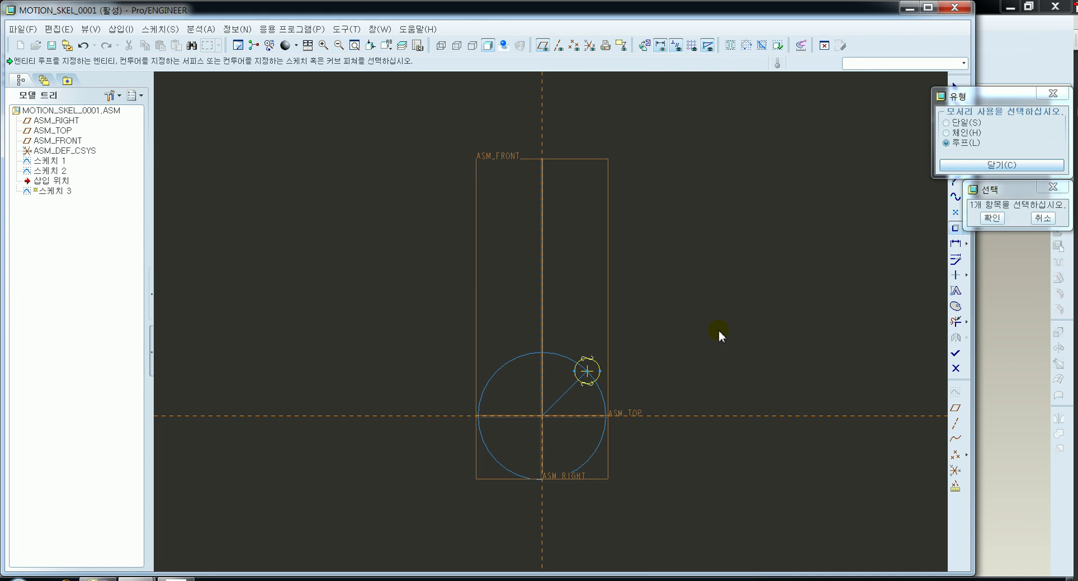
pyautogui.middleClick(718, 330)
# Draw an equal-radius circle on the vertical reference about 71 mm above the origin and connect both circle centres with a line
pyautogui.click(955, 134)
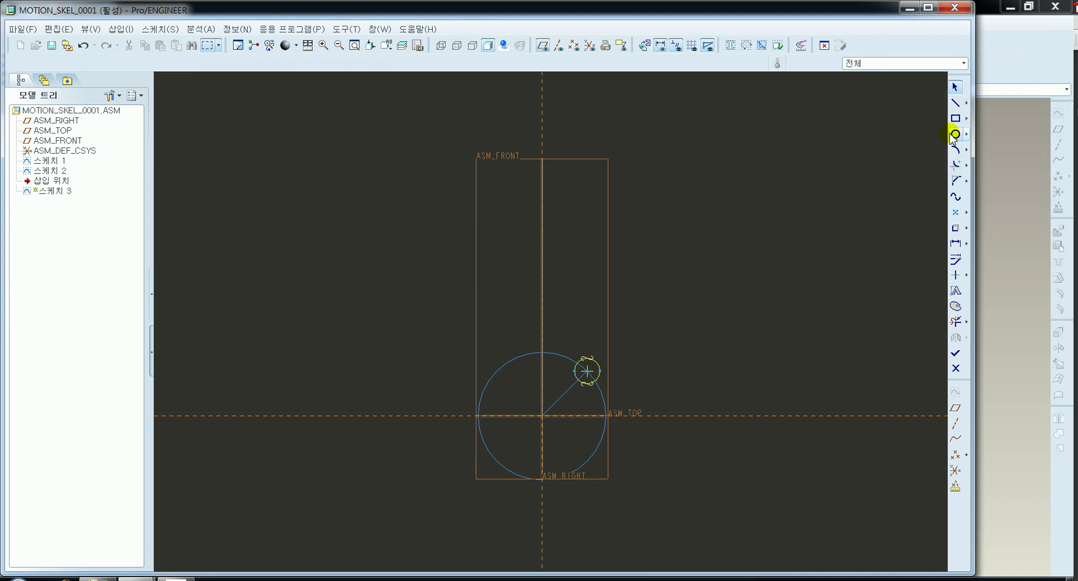
pyautogui.click(552, 250)
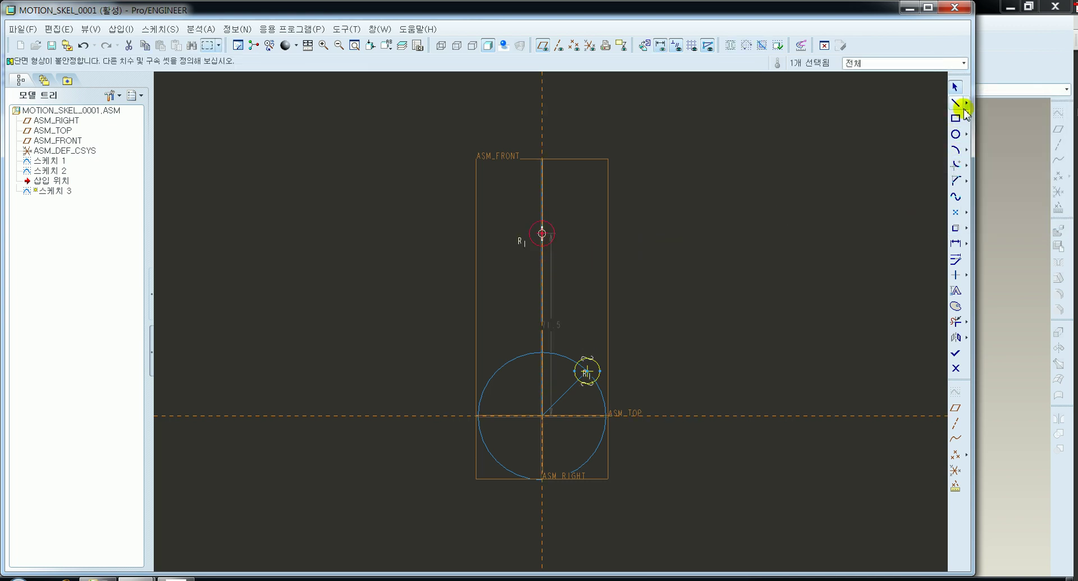
pyautogui.click(954, 103)
pyautogui.click(542, 233)
pyautogui.click(587, 371)
pyautogui.middleClick(662, 347)
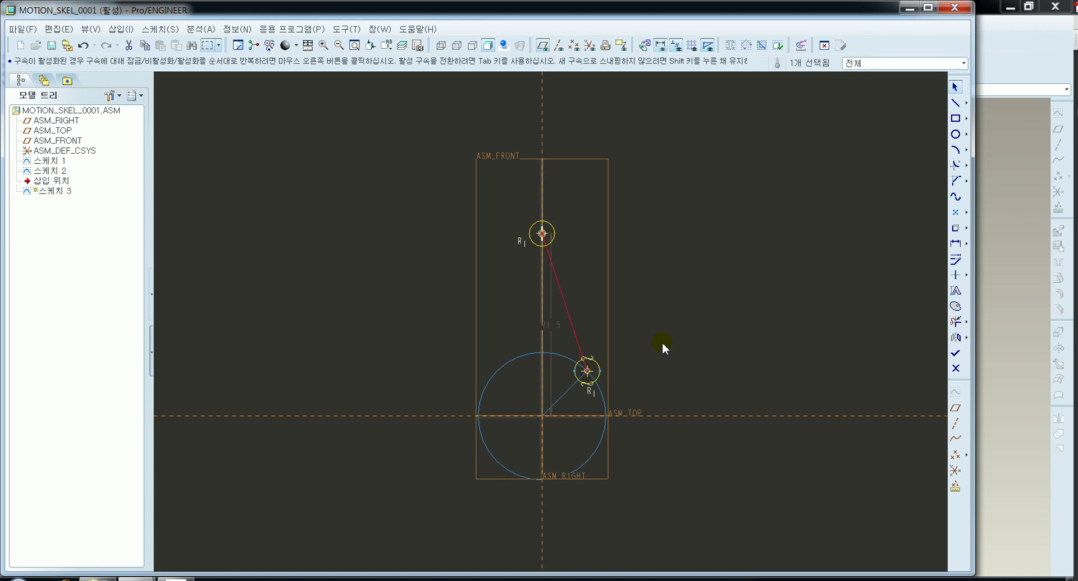
# Dimension the connecting line's length as 65 mm and finish the sketch
pyautogui.click(954, 243)
pyautogui.click(568, 312)
pyautogui.middleClick(609, 280)
pyautogui.write('60')
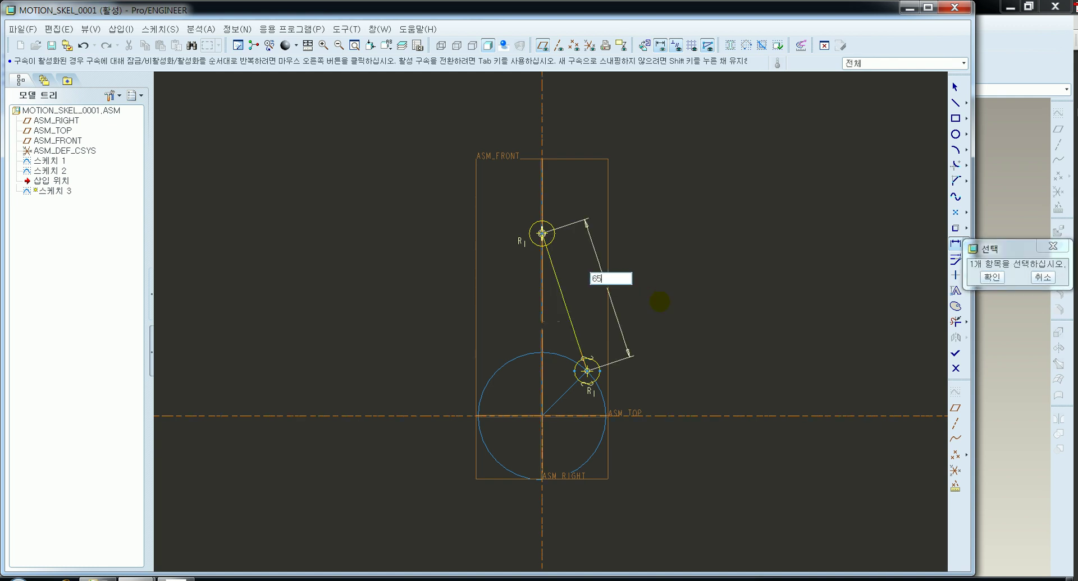
pyautogui.press('Return')
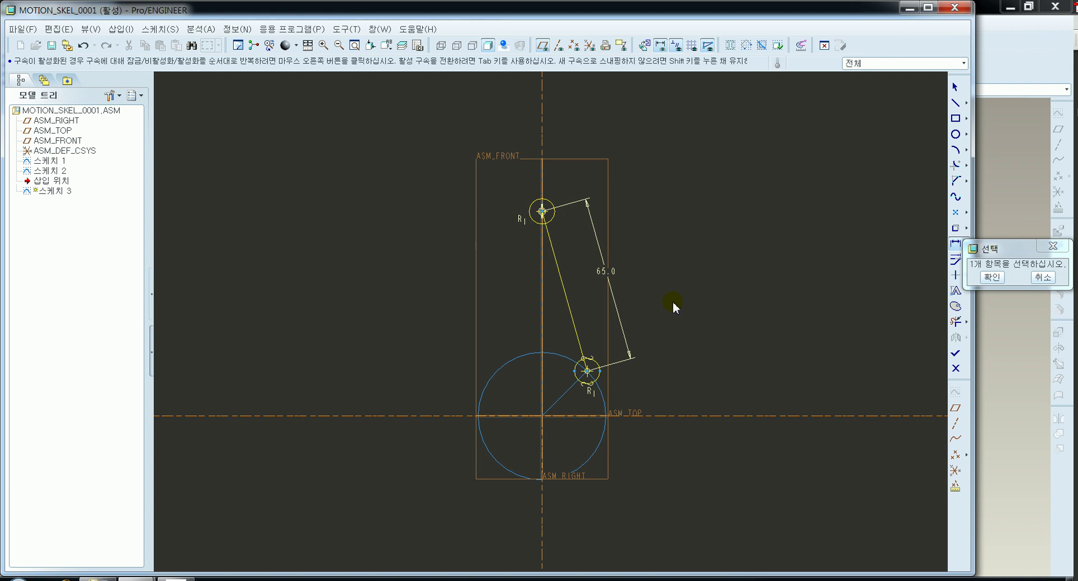
pyautogui.middleClick(834, 348)
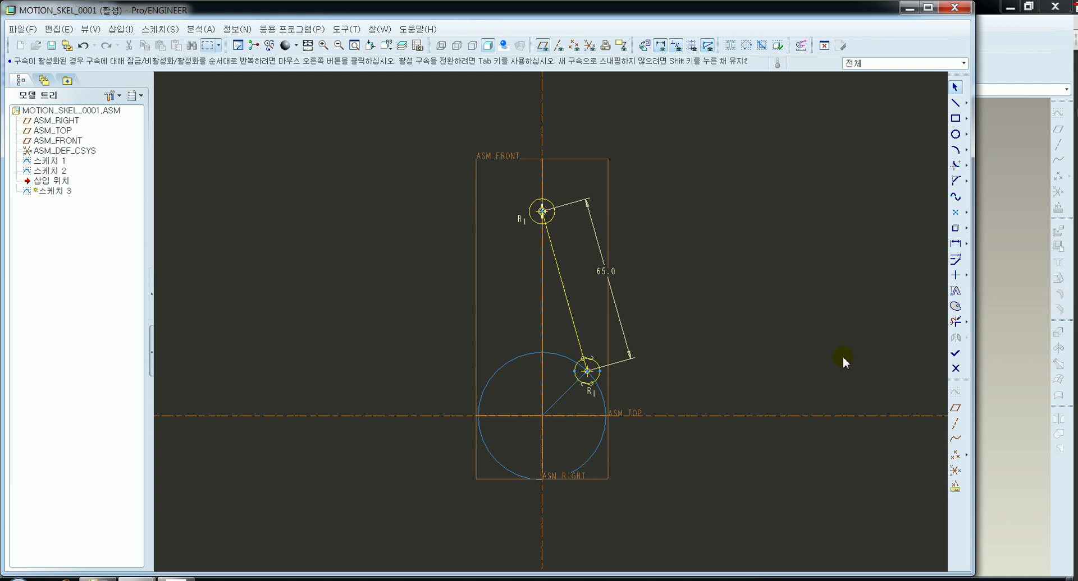
pyautogui.click(954, 355)
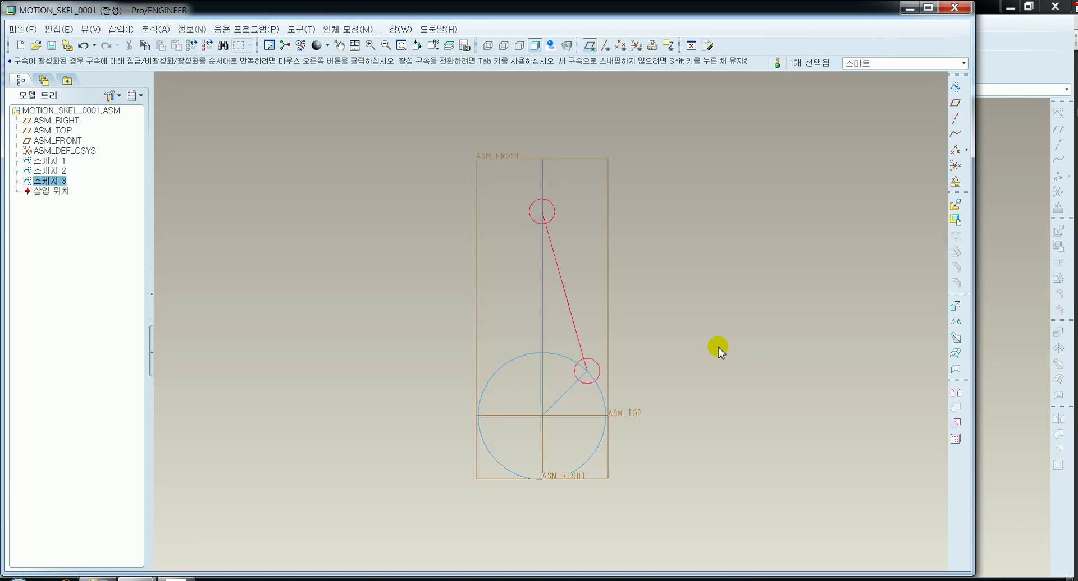
# Start a fourth sketch on the previously used plane and place a vertical centerline along the vertical reference
pyautogui.click(956, 87)
pyautogui.click(1013, 137)
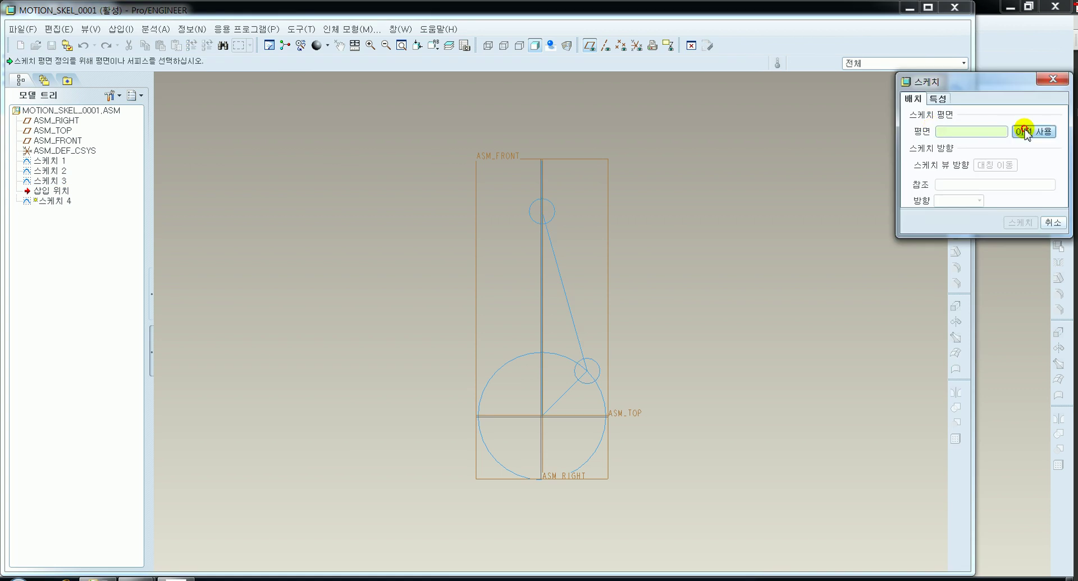
pyautogui.scroll(-1, 557, 117)
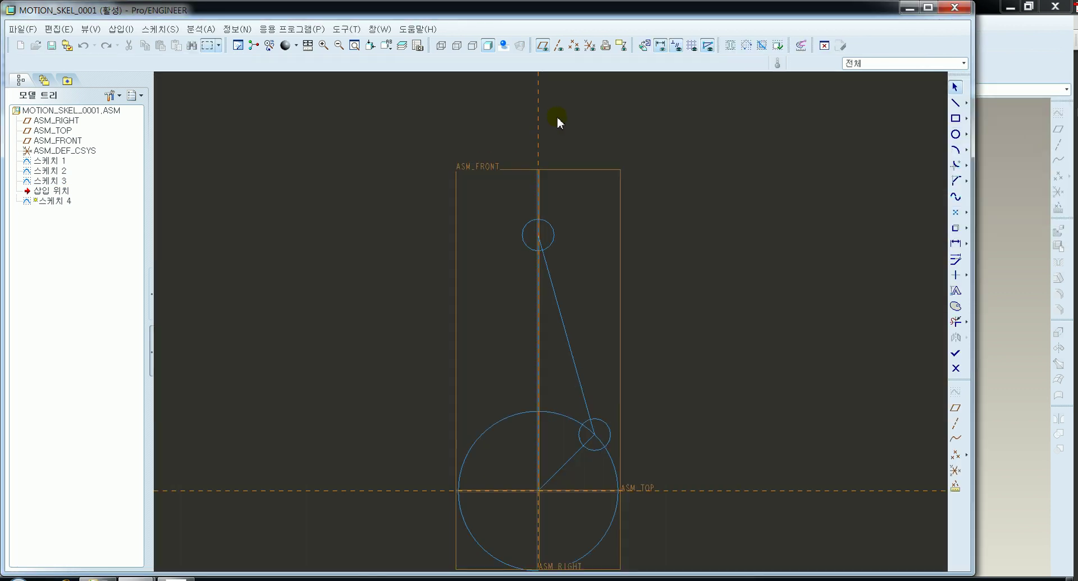
pyautogui.click(965, 103)
pyautogui.click(1005, 104)
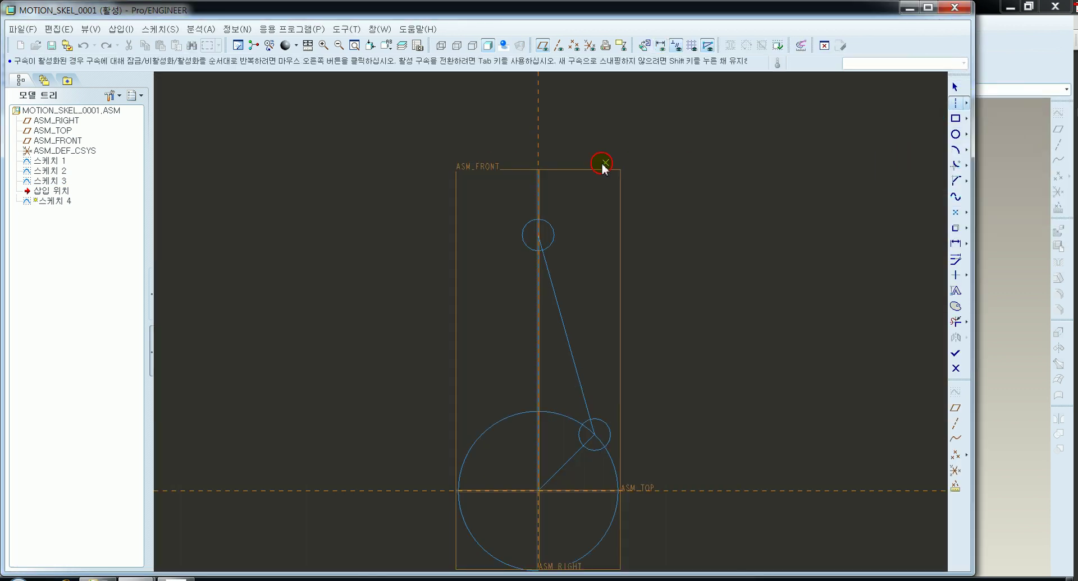
pyautogui.click(538, 166)
pyautogui.click(536, 212)
pyautogui.middleClick(567, 212)
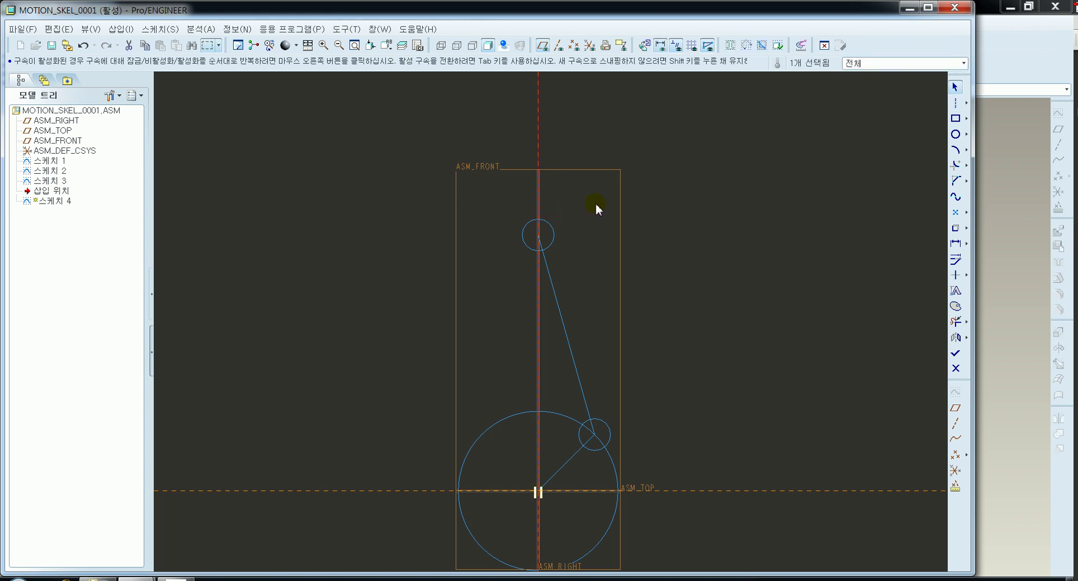
# Sketch a rectangle about 36 mm by 39 mm around the upper circle, symmetric about the centerline, with a vertical line joining its horizontal edges' midpoints
pyautogui.click(954, 119)
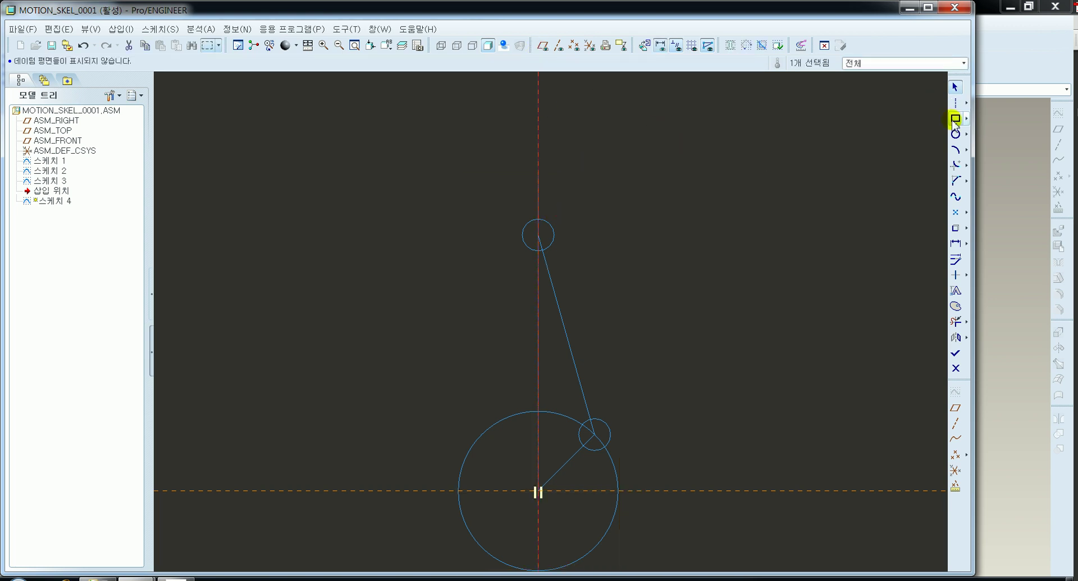
pyautogui.click(480, 169)
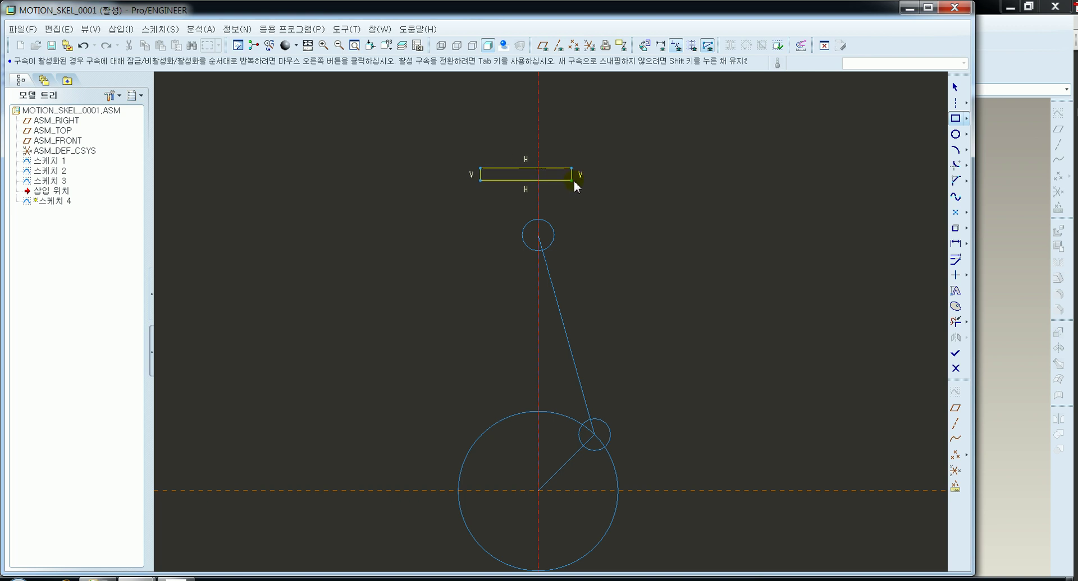
pyautogui.click(592, 291)
pyautogui.middleClick(621, 265)
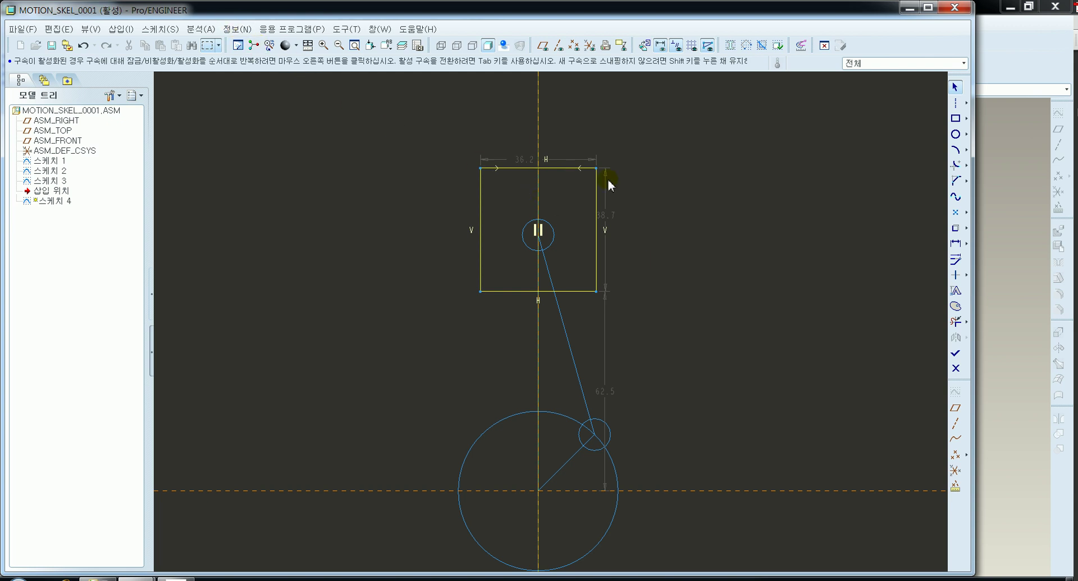
pyautogui.click(966, 103)
pyautogui.click(977, 105)
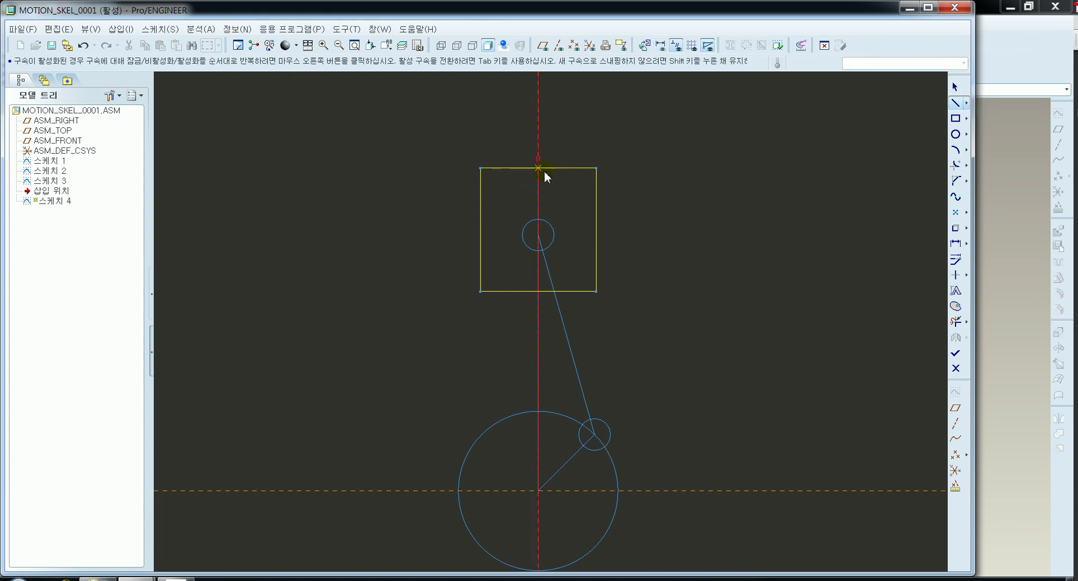
pyautogui.click(542, 203)
pyautogui.click(538, 293)
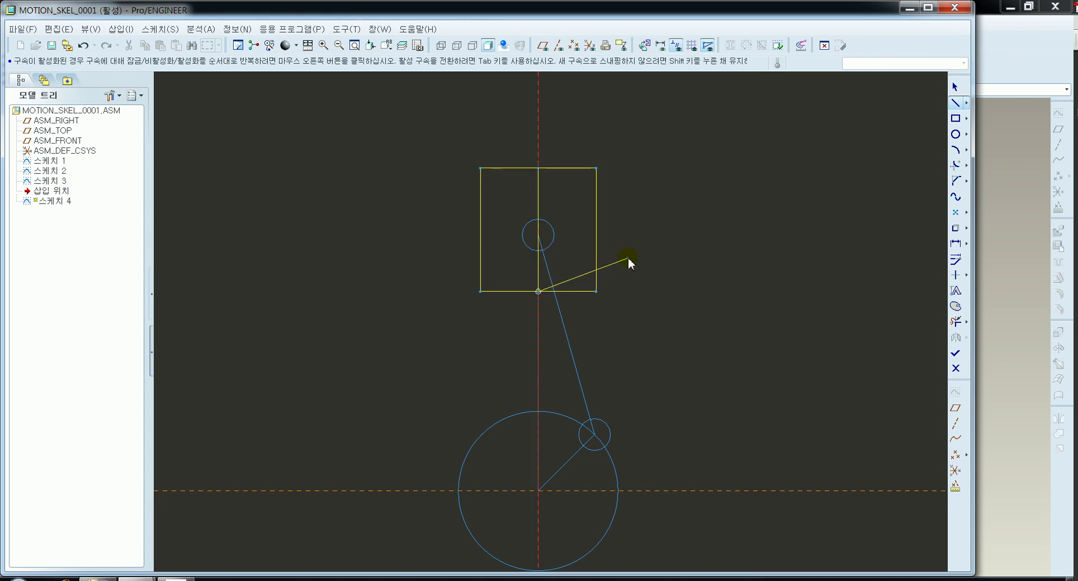
pyautogui.middleClick(627, 259)
# Project the upper circle of the connecting rod sketch into the current sketch as a loop
pyautogui.click(954, 228)
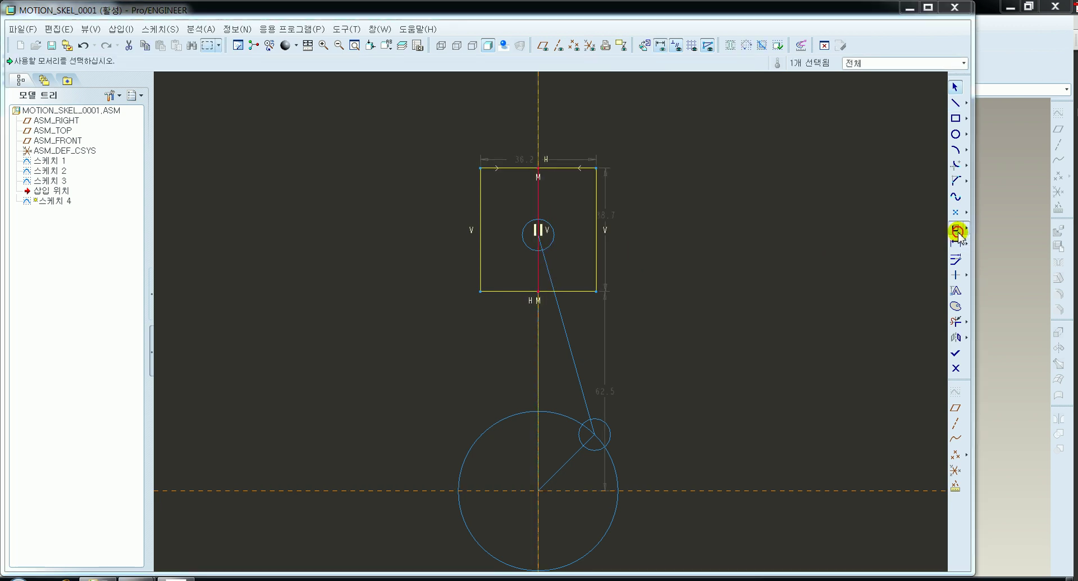
pyautogui.click(947, 144)
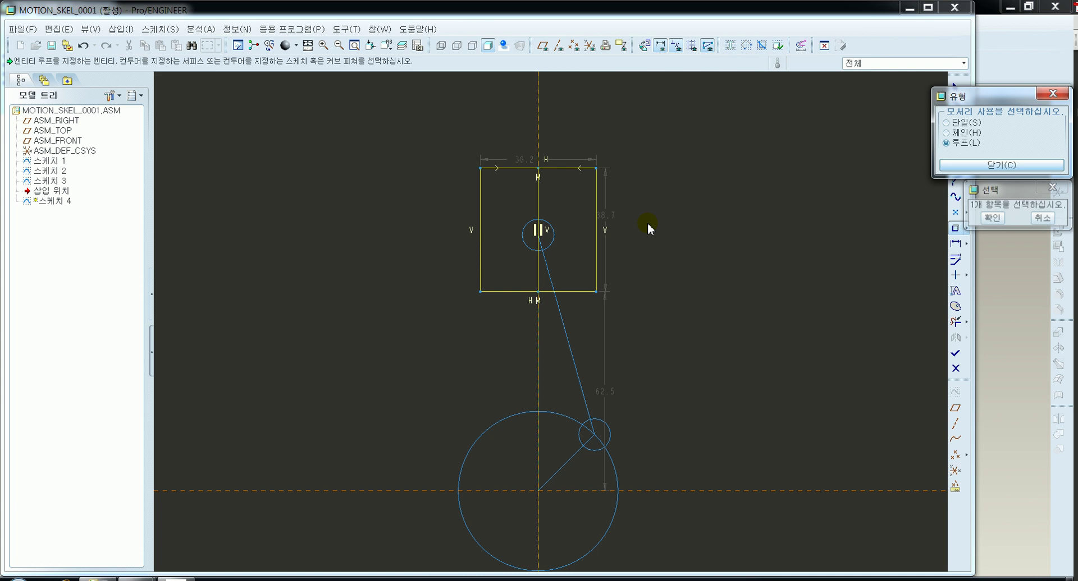
pyautogui.click(548, 246)
pyautogui.middleClick(685, 258)
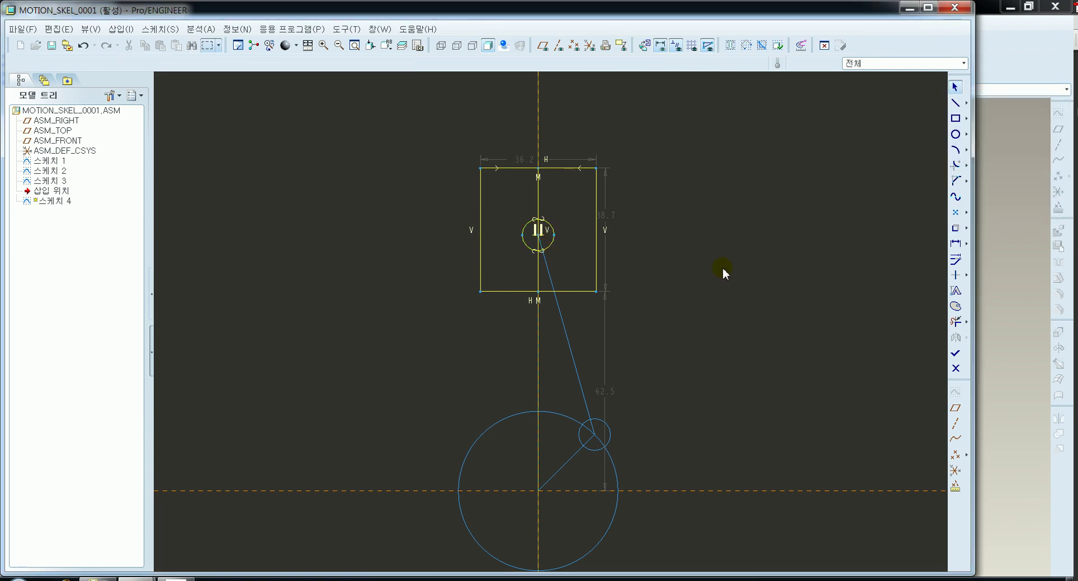
# Dimension the distance from the projected circle's centre to the rectangle's lower edge as 10 mm
pyautogui.click(956, 245)
pyautogui.click(537, 234)
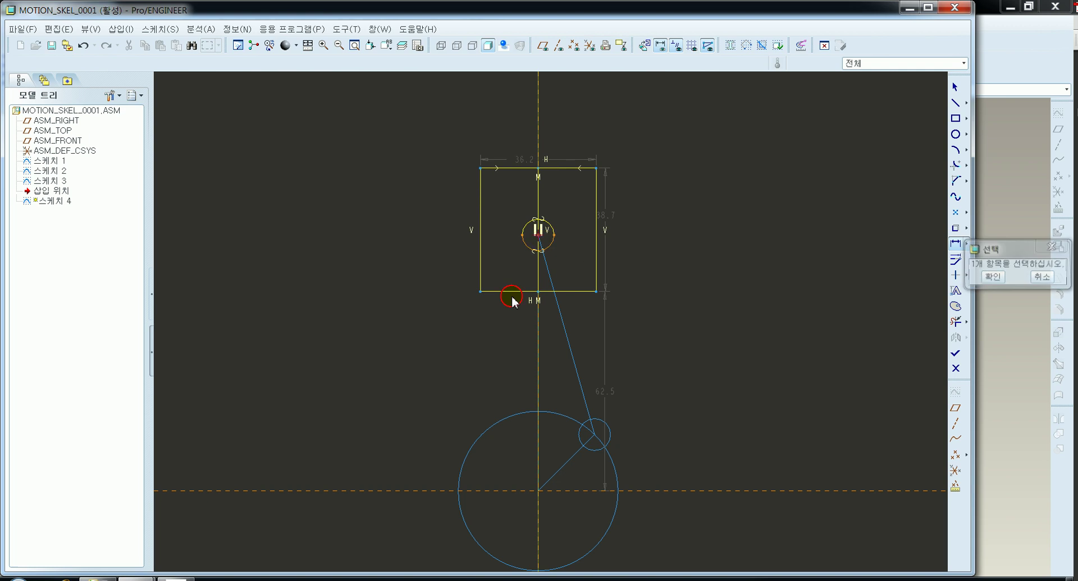
pyautogui.click(512, 292)
pyautogui.middleClick(415, 271)
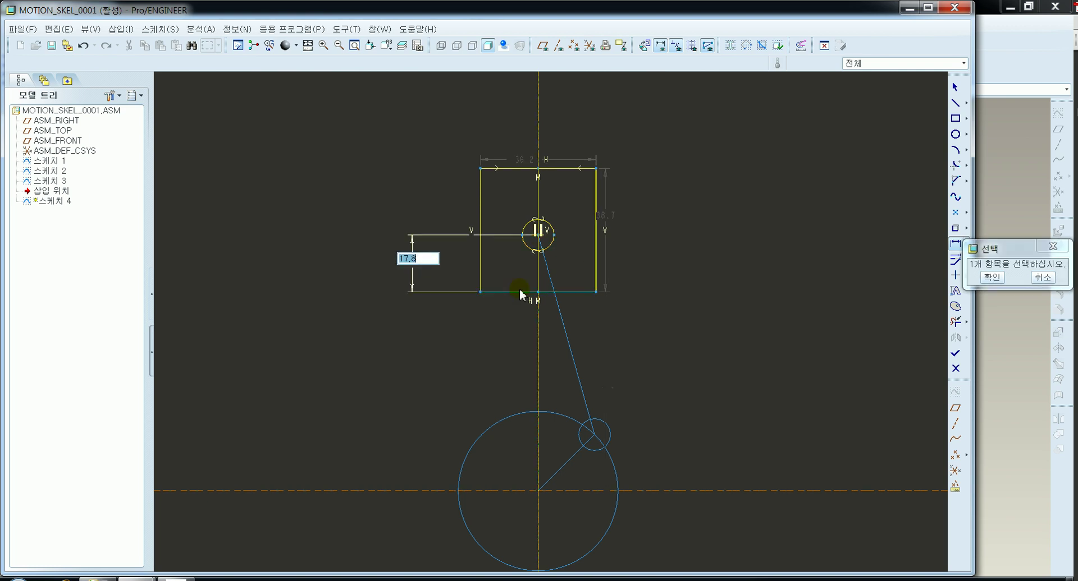
pyautogui.write('10')
pyautogui.press('Return')
# Dimension the rectangle as 30 mm wide and 35 mm high and finish the sketch
pyautogui.click(572, 143)
pyautogui.middleClick(571, 108)
pyautogui.write('30')
pyautogui.press('Return')
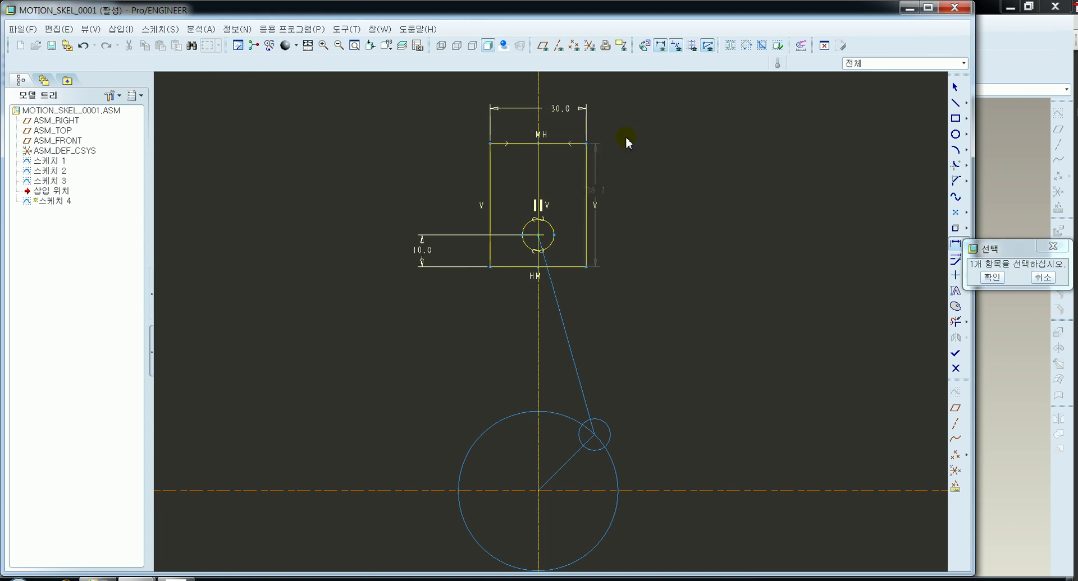
pyautogui.click(585, 191)
pyautogui.middleClick(643, 212)
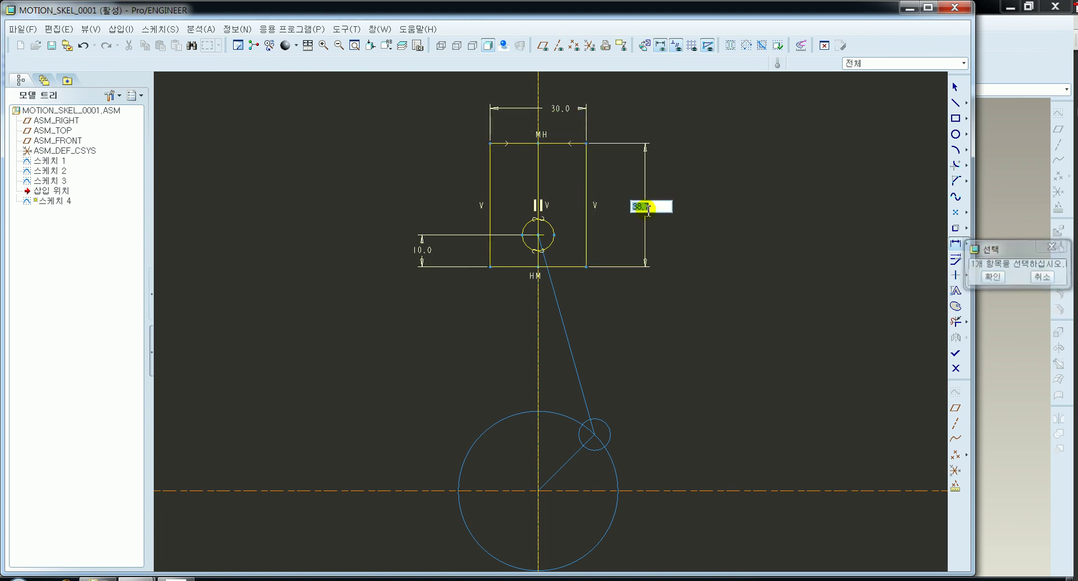
pyautogui.write('35')
pyautogui.press('Return')
pyautogui.middleClick(764, 205)
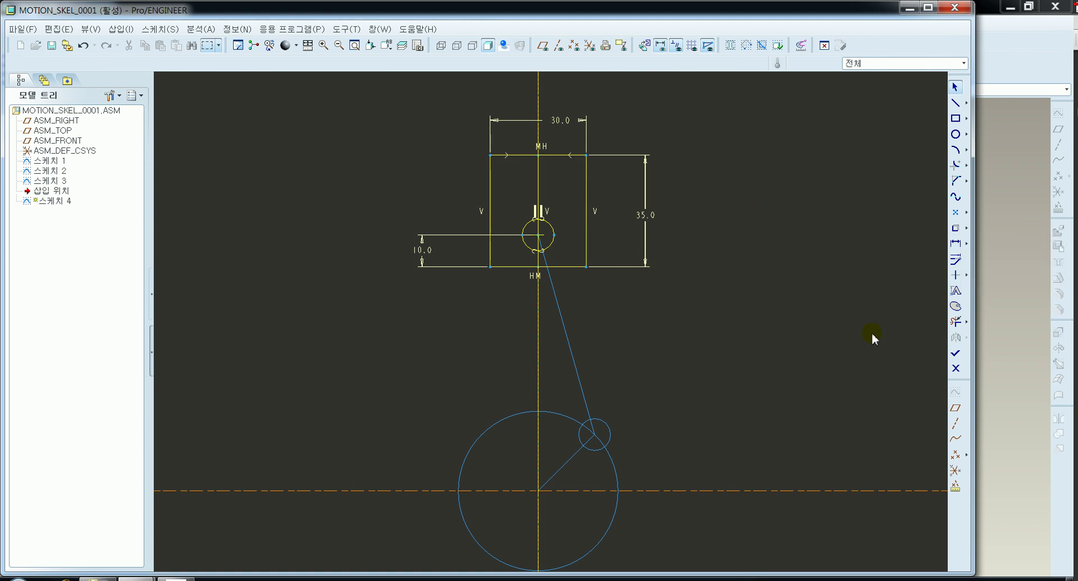
pyautogui.click(954, 355)
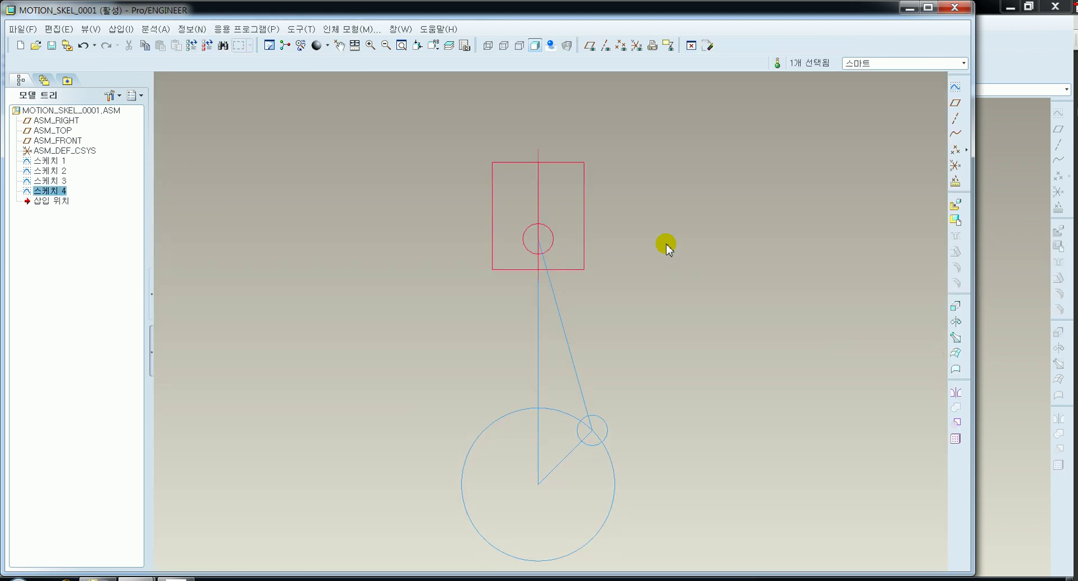
# Highlight each of the four sketches in turn to check which geometry it contains
pyautogui.click(397, 216)
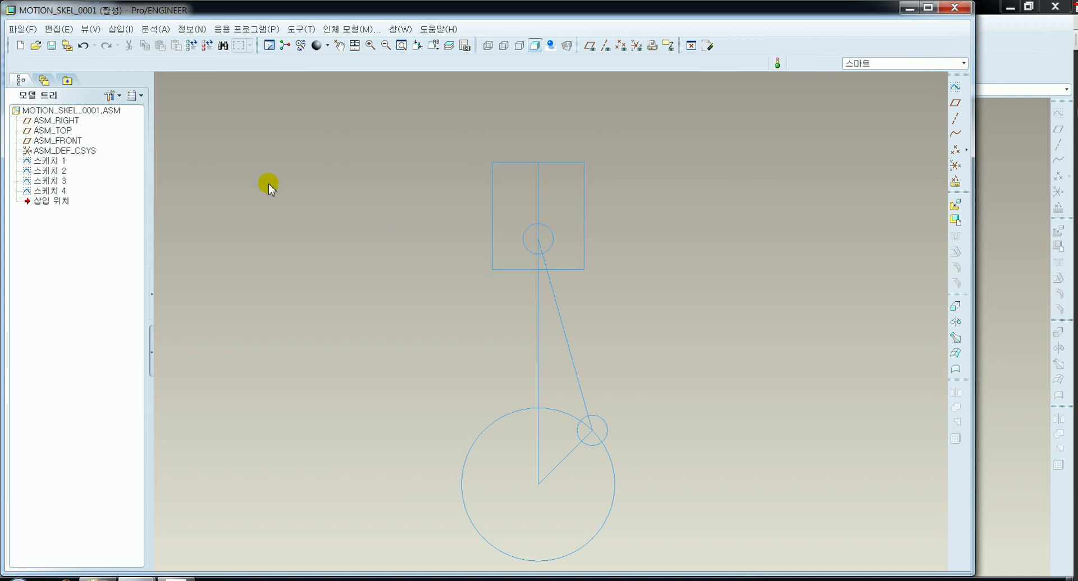
pyautogui.click(50, 162)
pyautogui.click(52, 171)
pyautogui.click(52, 181)
pyautogui.click(52, 191)
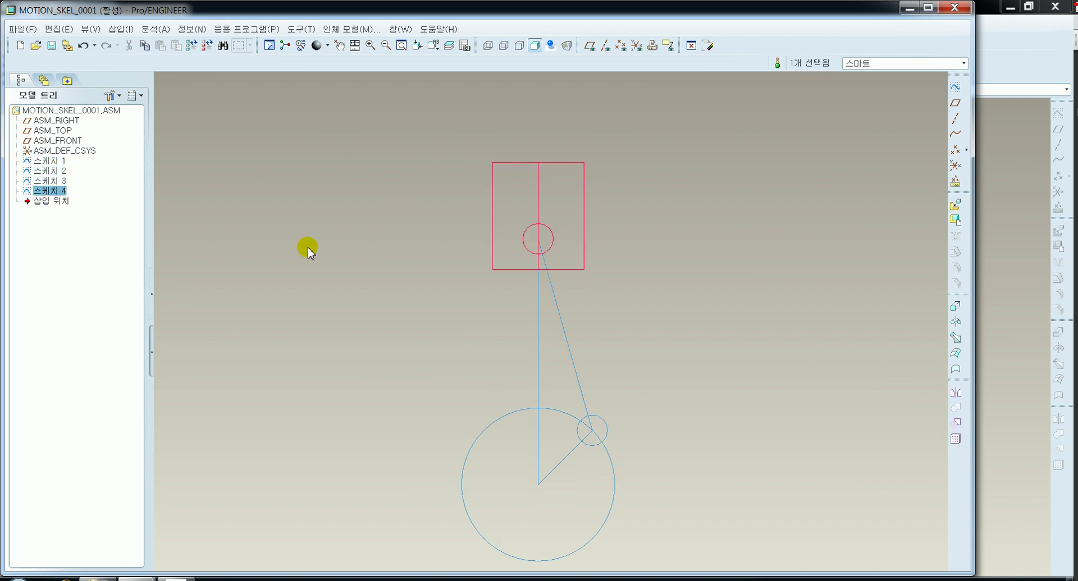
pyautogui.click(391, 267)
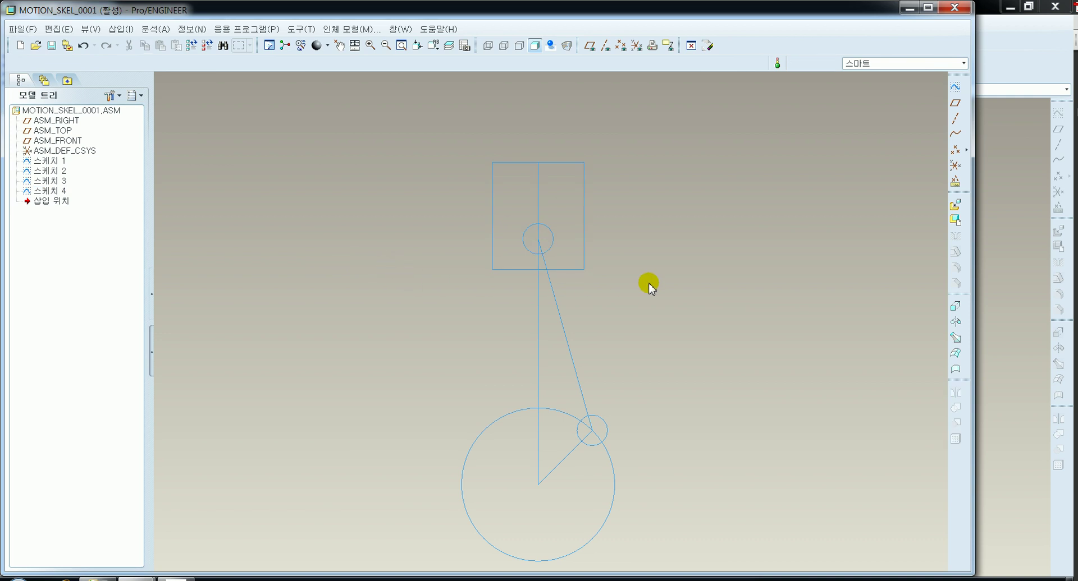
# Create a body skeleton named ground, copied from start_prt_mmks.prt, with the vertical guide line as its reference chain
pyautogui.click(956, 221)
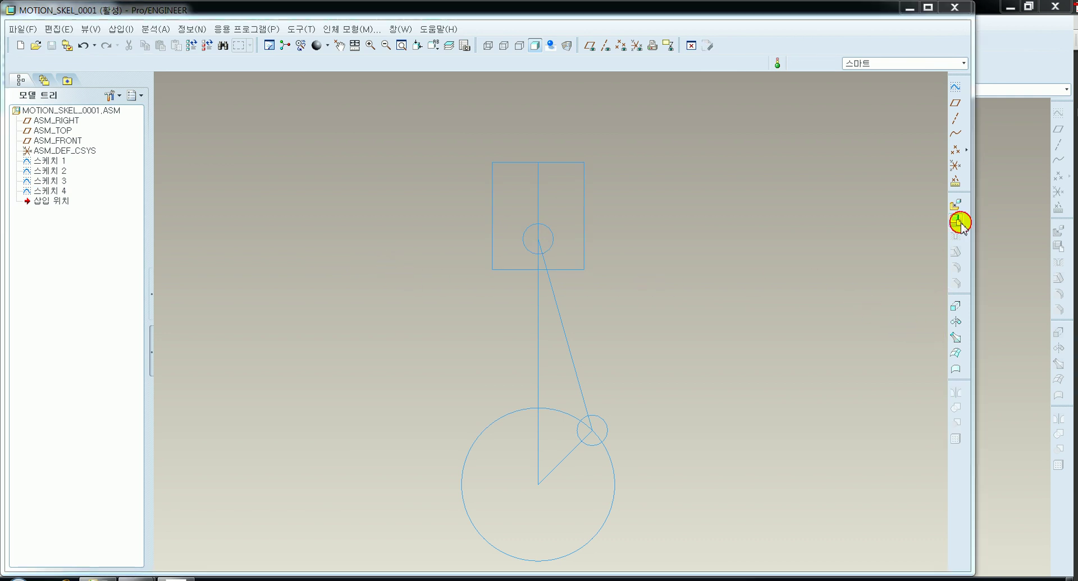
pyautogui.click(837, 350)
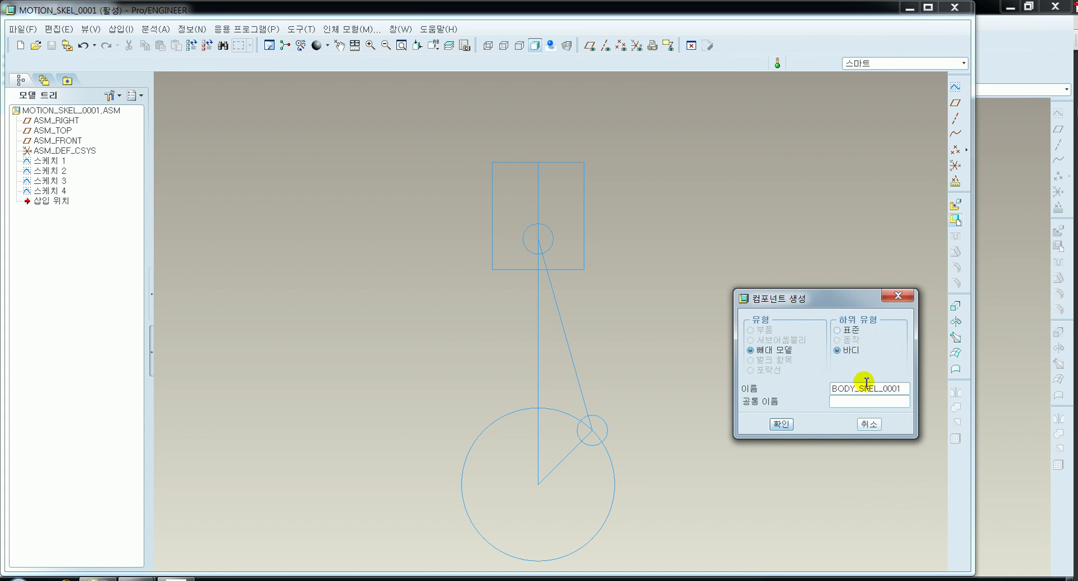
pyautogui.moveTo(898, 388); pyautogui.dragTo(749, 388)
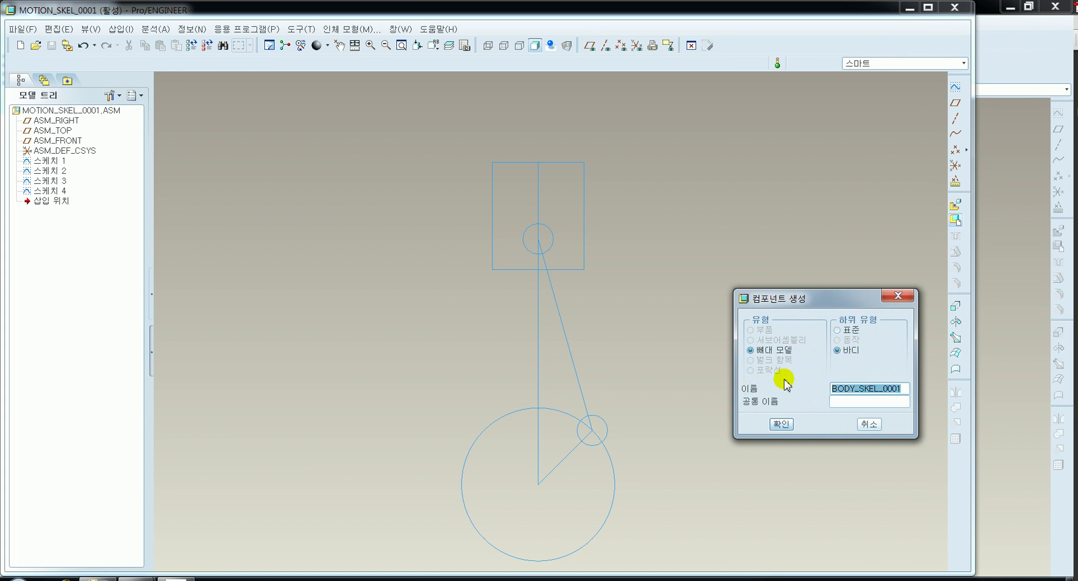
pyautogui.write('gl')
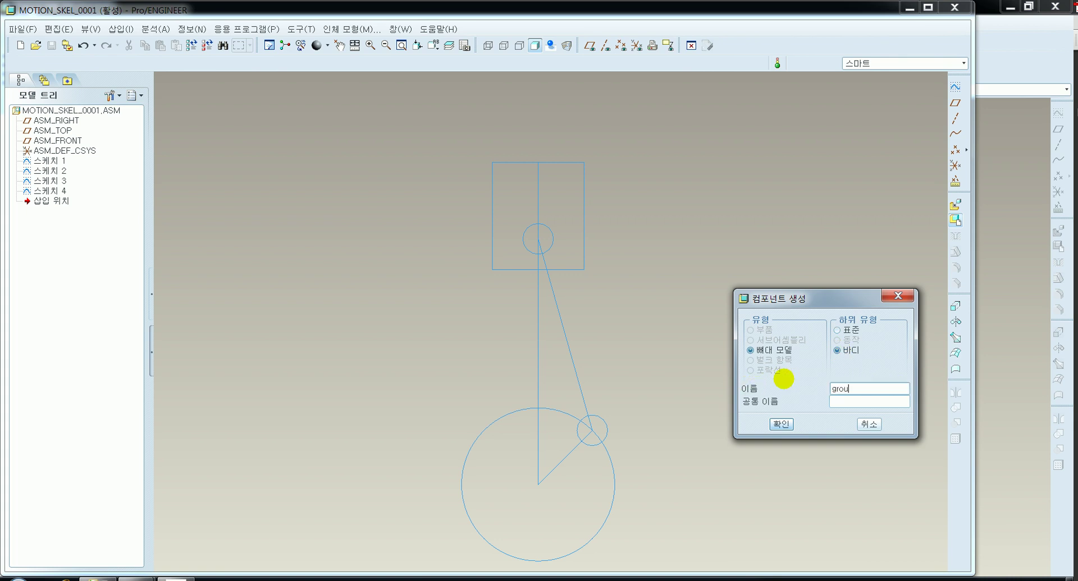
pyautogui.press('Return')
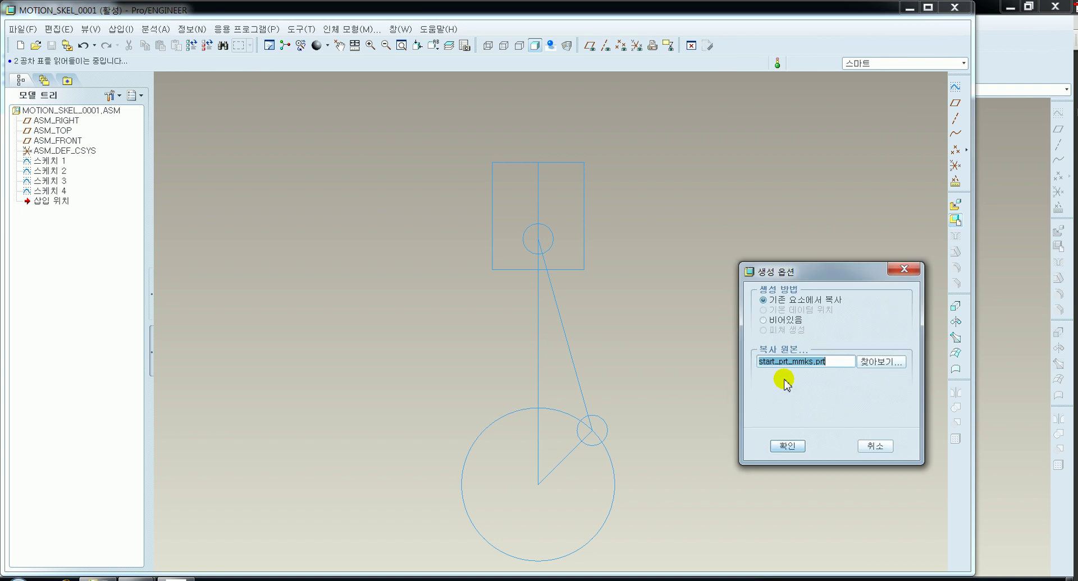
pyautogui.click(790, 445)
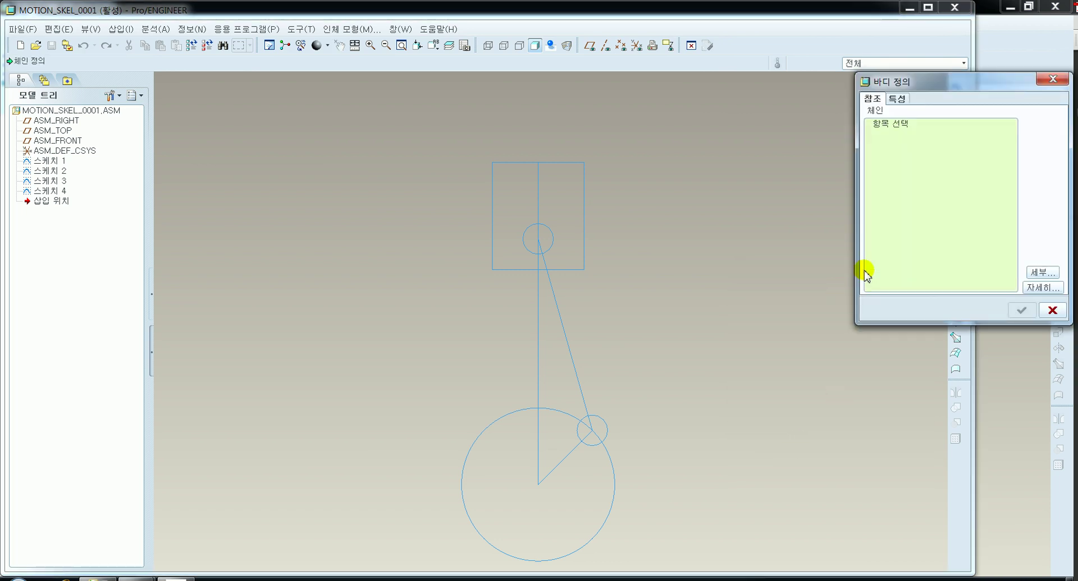
pyautogui.click(537, 334)
pyautogui.click(1022, 310)
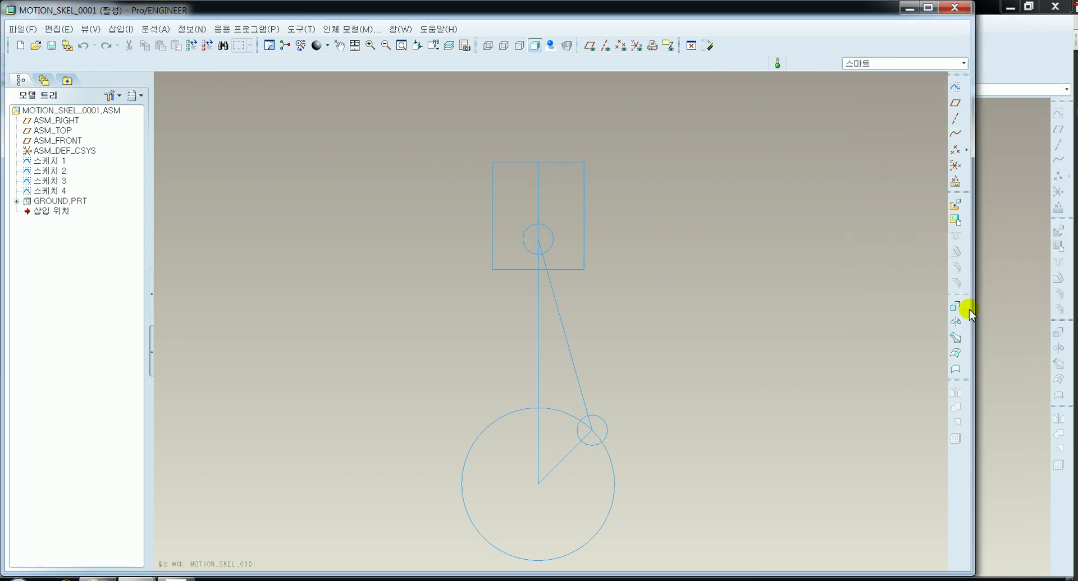
# Create a second body skeleton named crank_shaft, copied from start_prt_mmks.prt
pyautogui.click(954, 220)
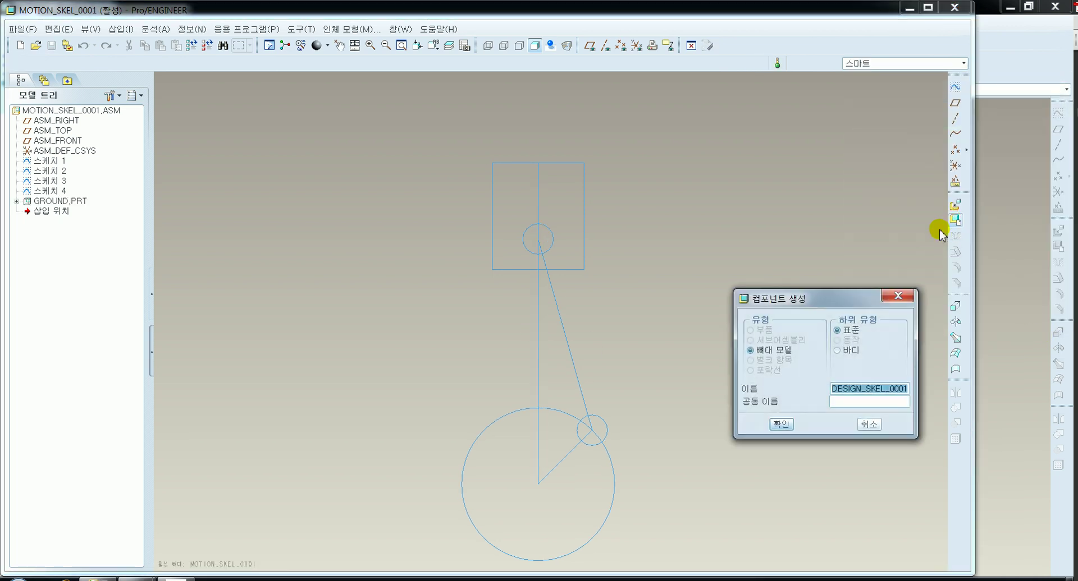
pyautogui.click(839, 350)
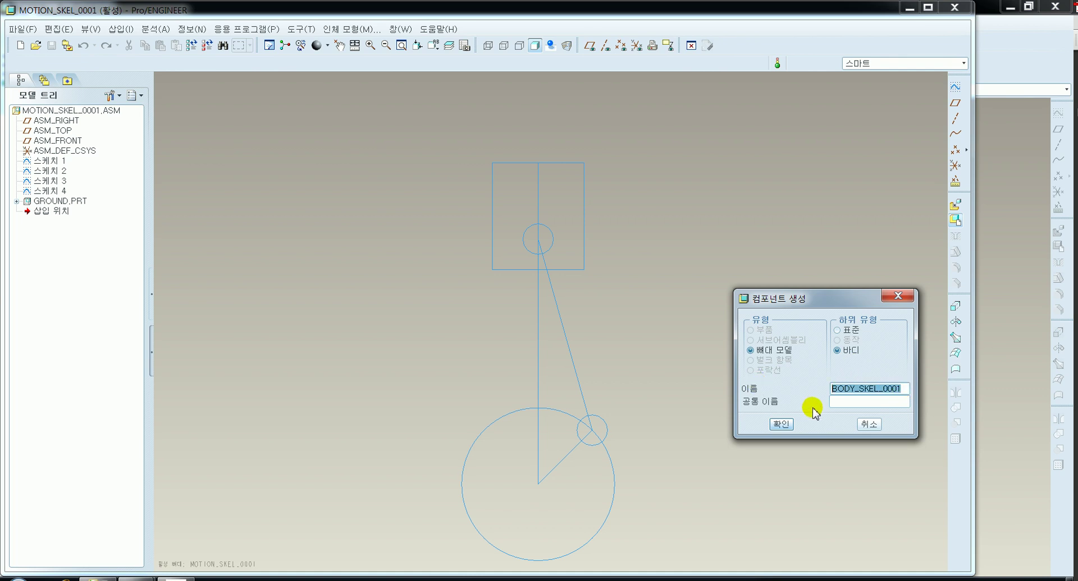
pyautogui.write('crank_sha')
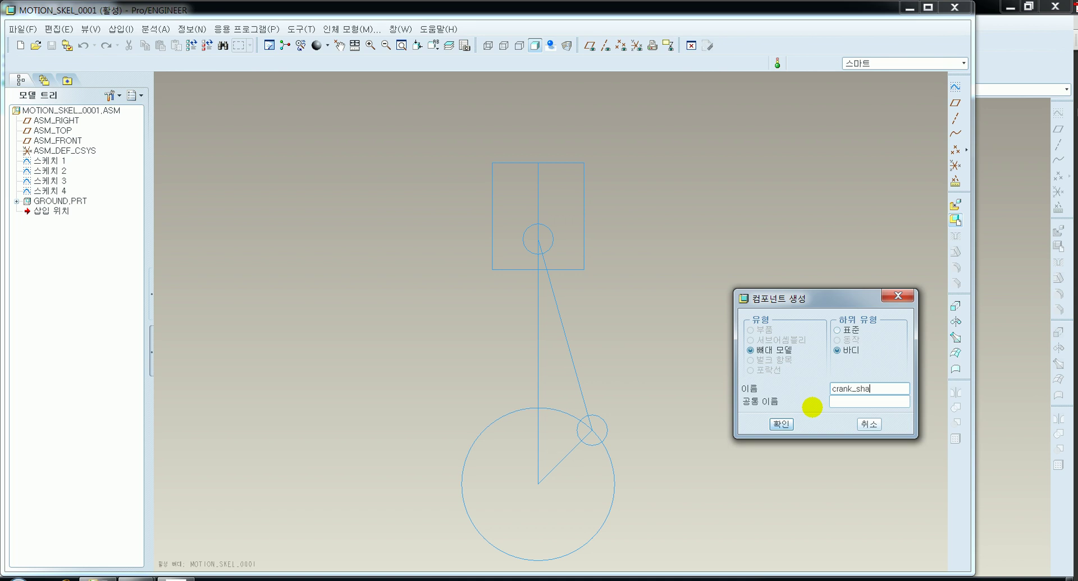
pyautogui.click(781, 425)
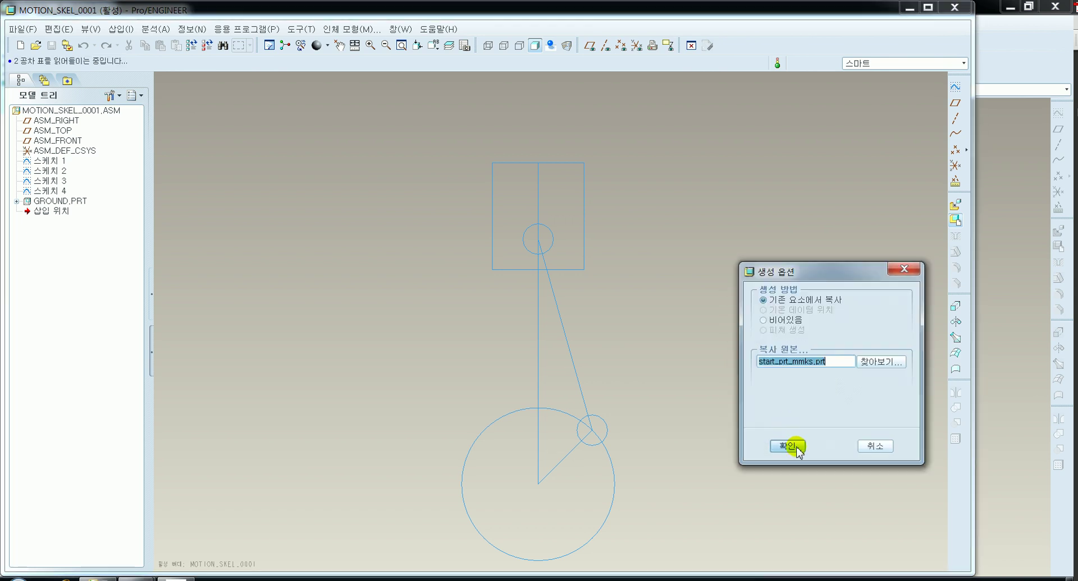
pyautogui.click(786, 441)
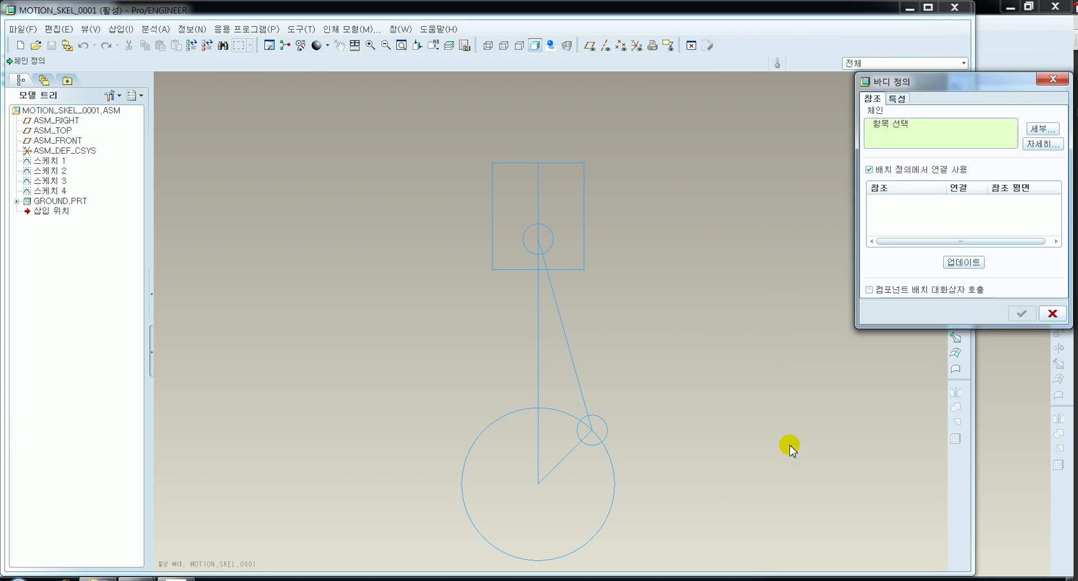
# Define the crank shaft body with the crank line and its small circle as chains, update the connections and accept the pin connection on ASM_FRONT
pyautogui.click(584, 449)
pyautogui.click(594, 446)
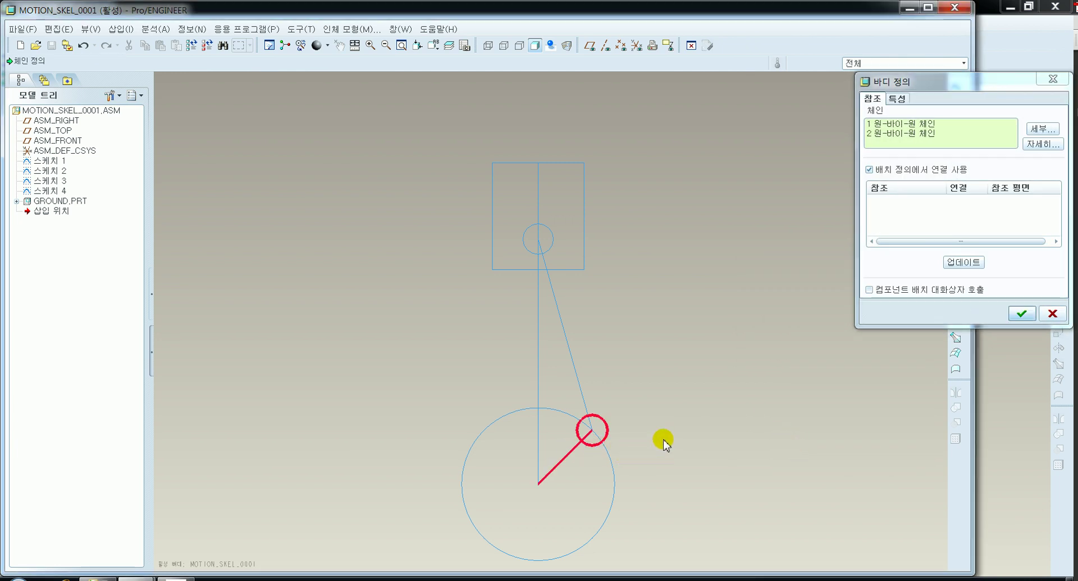
pyautogui.click(954, 262)
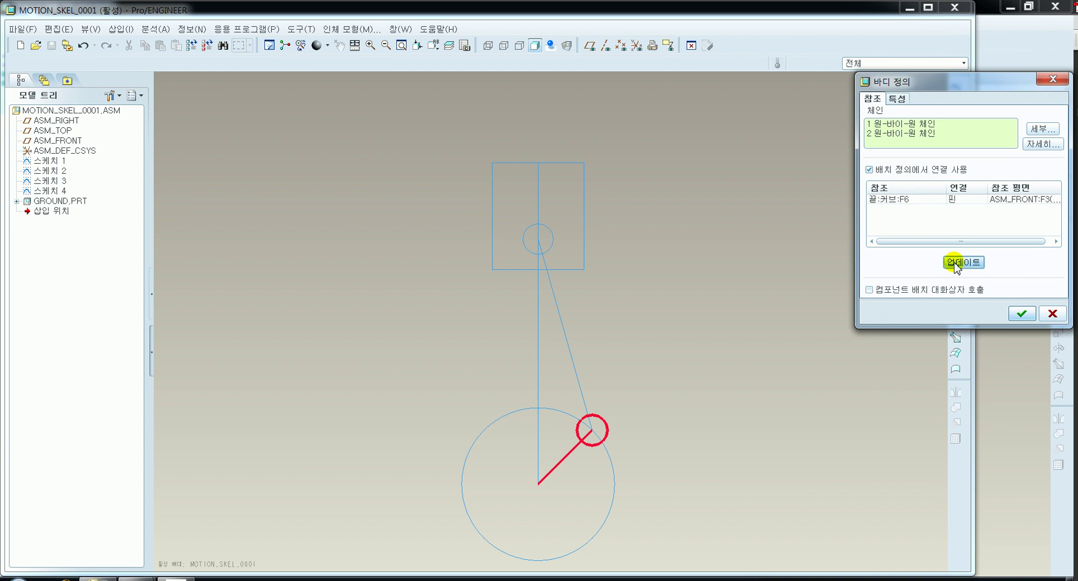
pyautogui.click(924, 200)
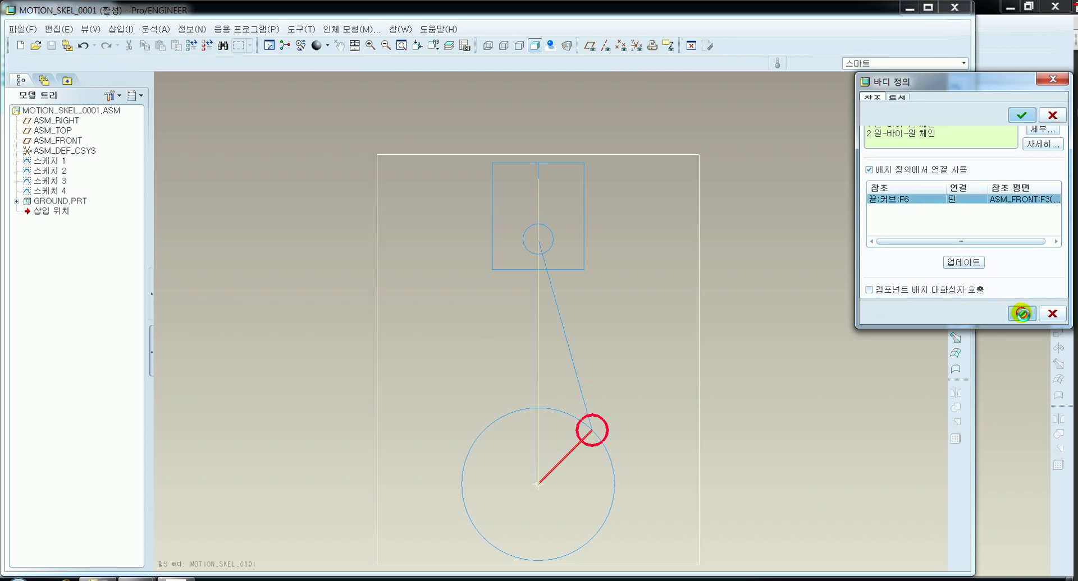
pyautogui.click(1020, 313)
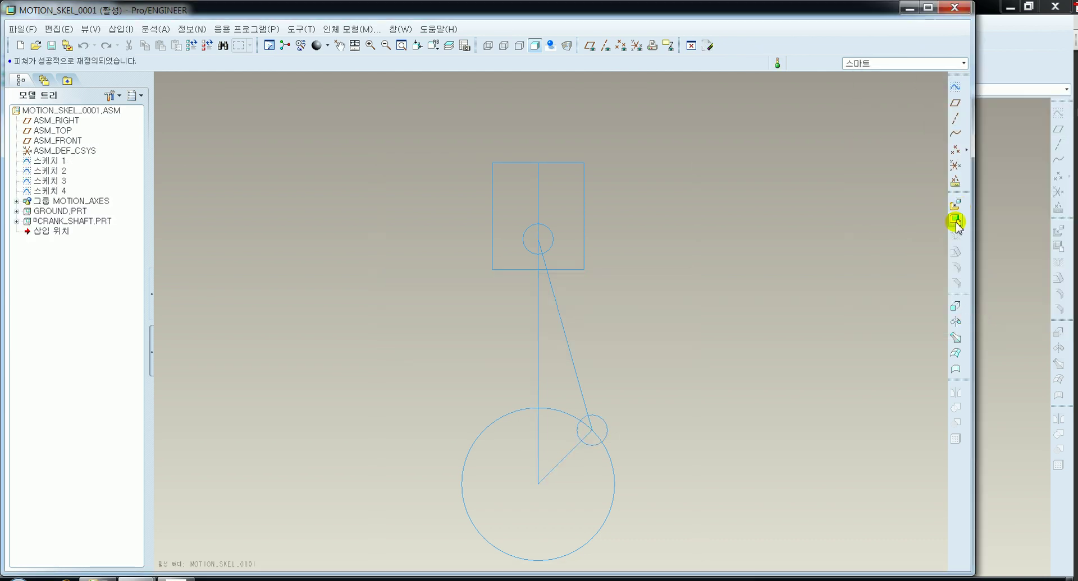
# Create a body skeleton named connecting_rod, copied from start_prt_mmks.prt
pyautogui.click(954, 220)
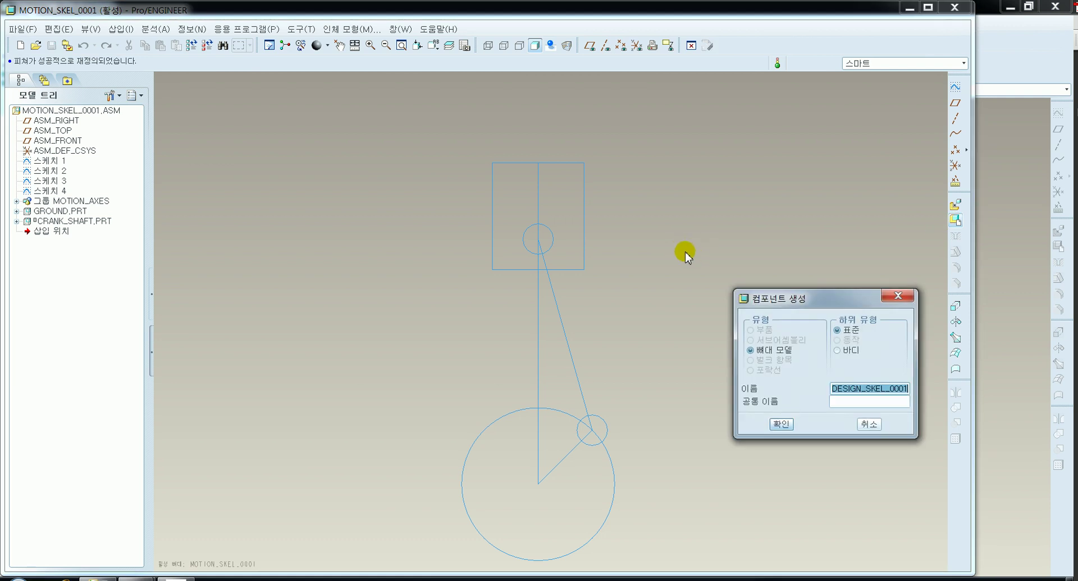
pyautogui.click(839, 353)
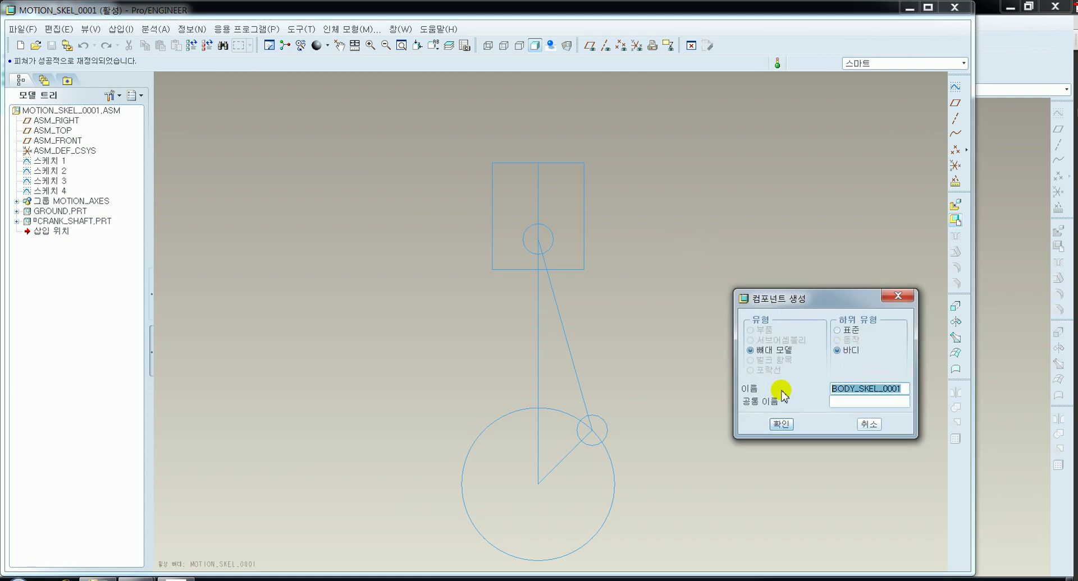
pyautogui.write('connecting_')
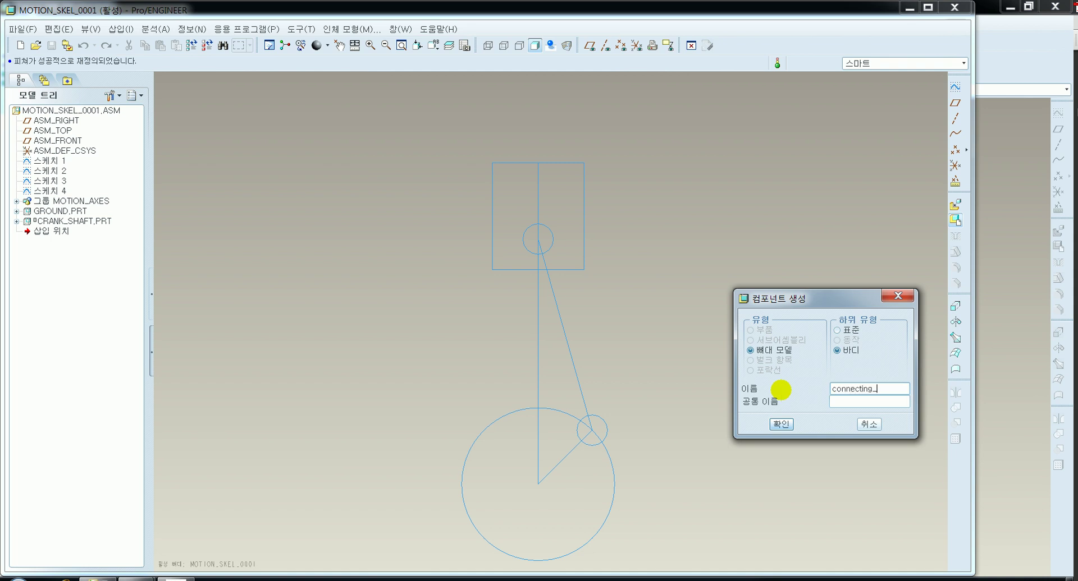
pyautogui.write('rod')
pyautogui.press('Return')
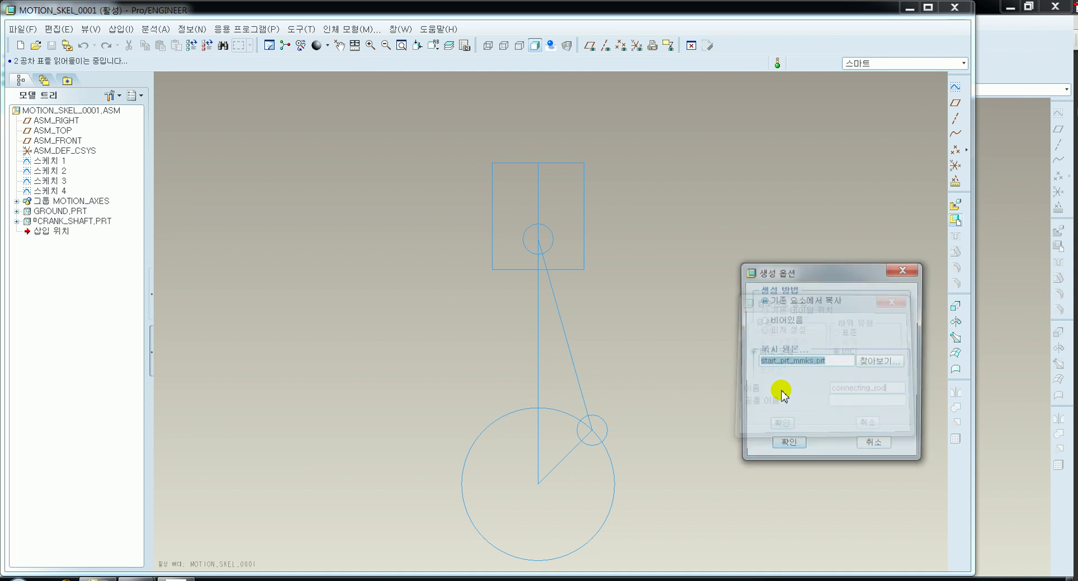
pyautogui.press('Return')
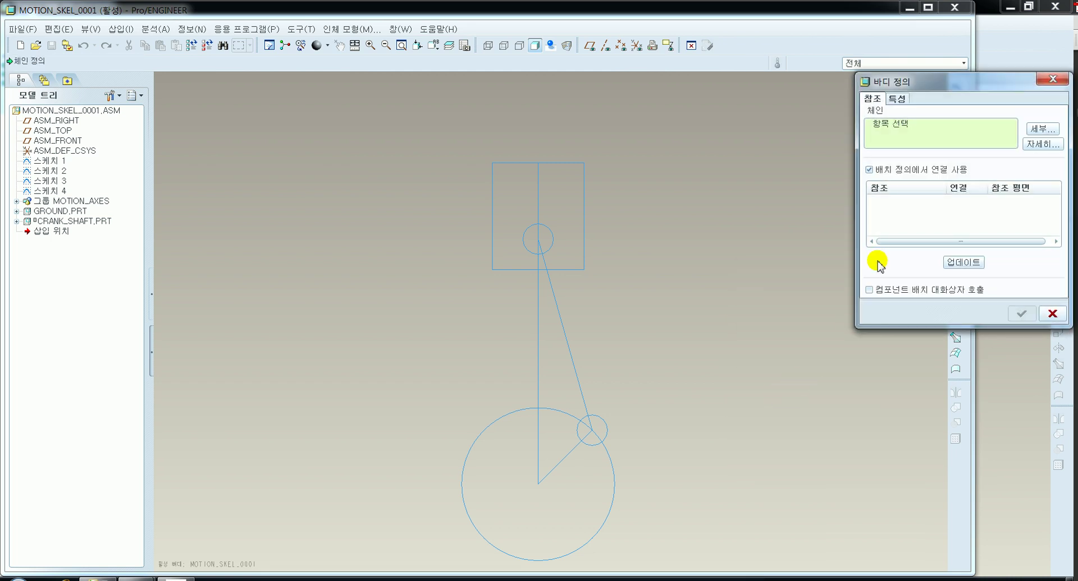
# Select the slanted rod line and the small circles at both its ends as chains and update the connections
pyautogui.click(561, 341)
pyautogui.keyDown('ctrl'); pyautogui.click(551, 247); pyautogui.keyUp('ctrl')
pyautogui.keyDown('ctrl'); pyautogui.click(600, 423); pyautogui.keyUp('ctrl')
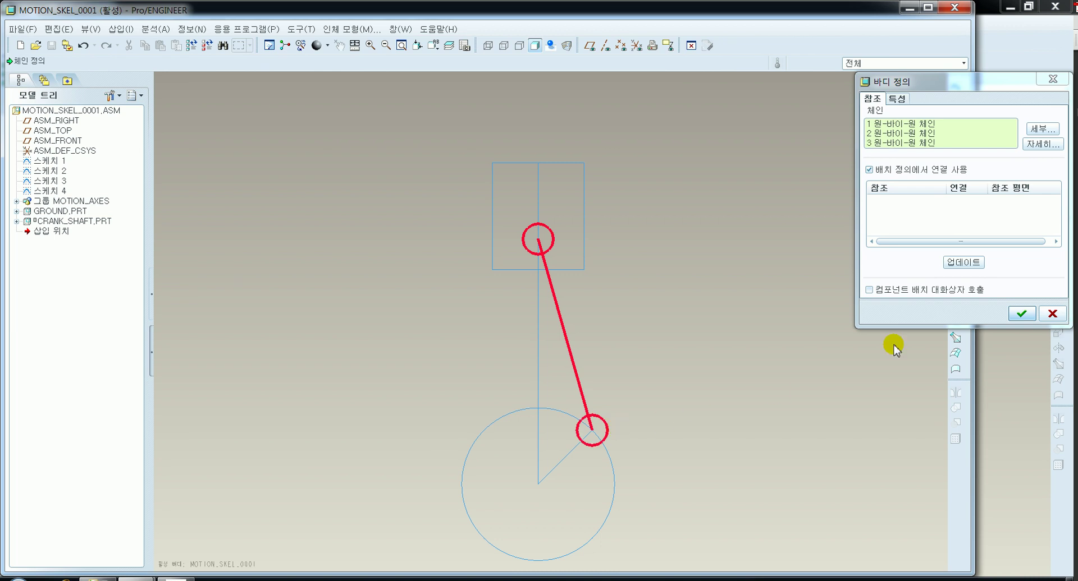
pyautogui.click(963, 262)
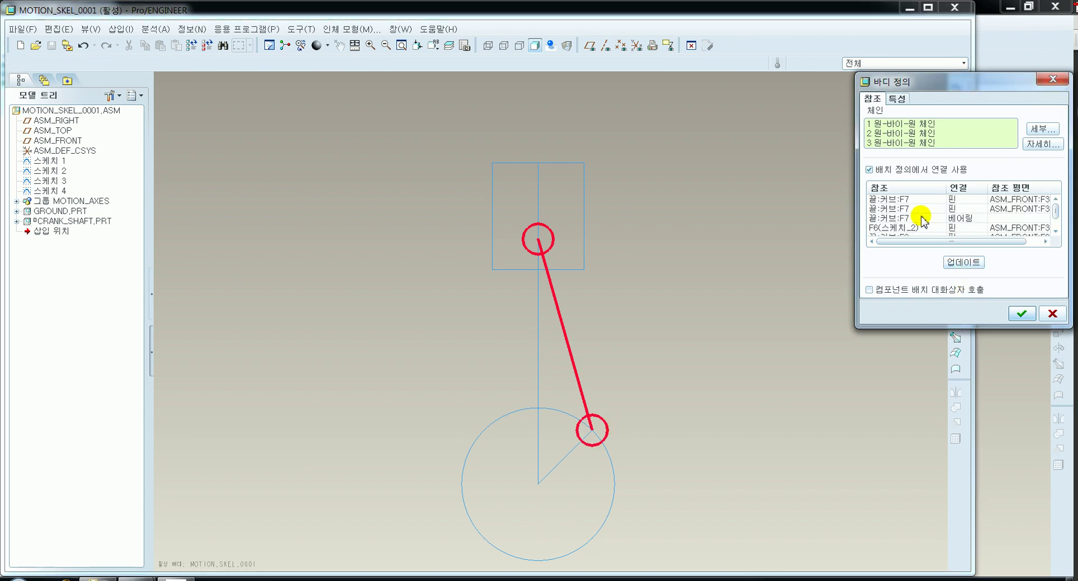
# Remove every connecting rod connection except the first pin at the crank end on ASM_FRONT, and accept the body definition
pyautogui.click(901, 200)
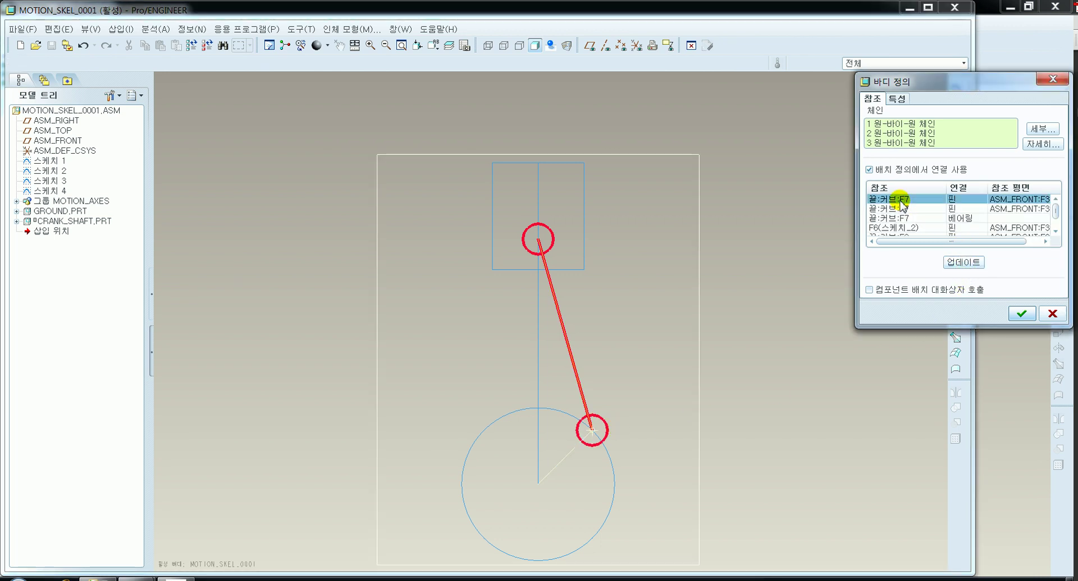
pyautogui.click(901, 212)
pyautogui.scroll(-1, 902, 219)
pyautogui.keyDown('shift'); pyautogui.click(901, 228); pyautogui.keyUp('shift')
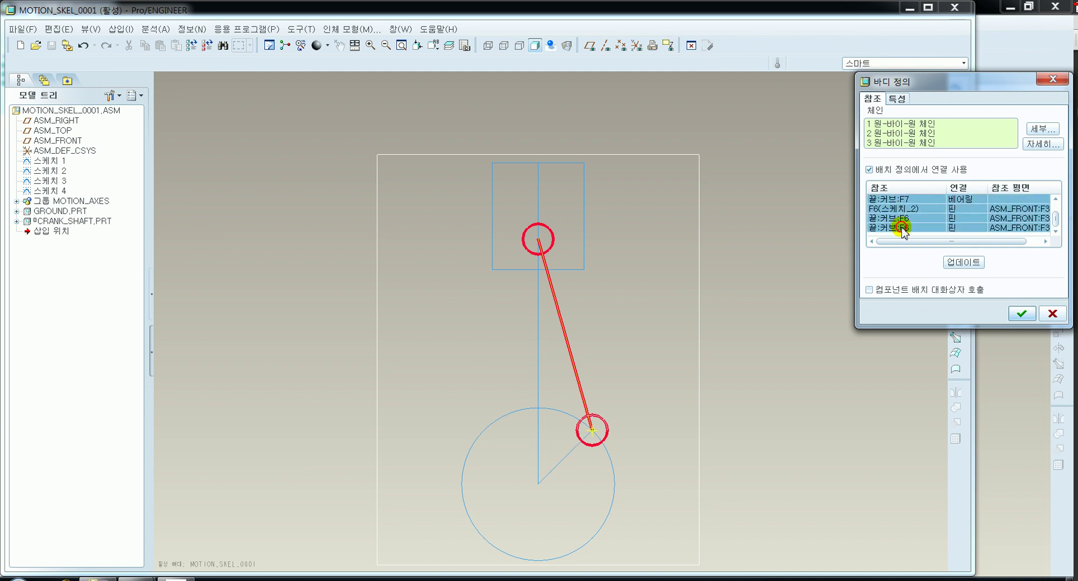
pyautogui.rightClick(903, 228)
pyautogui.click(925, 236)
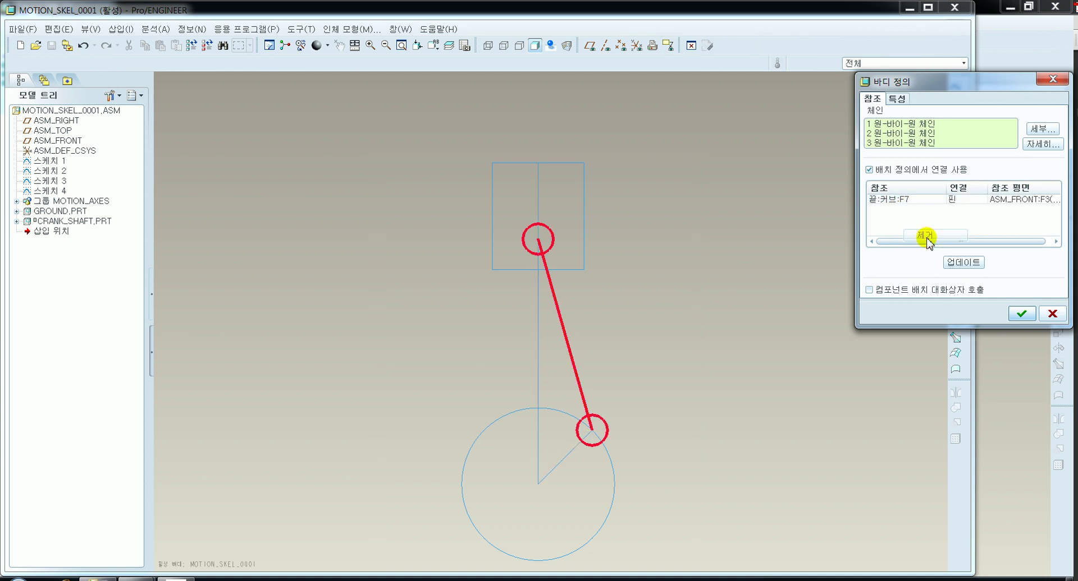
pyautogui.click(905, 201)
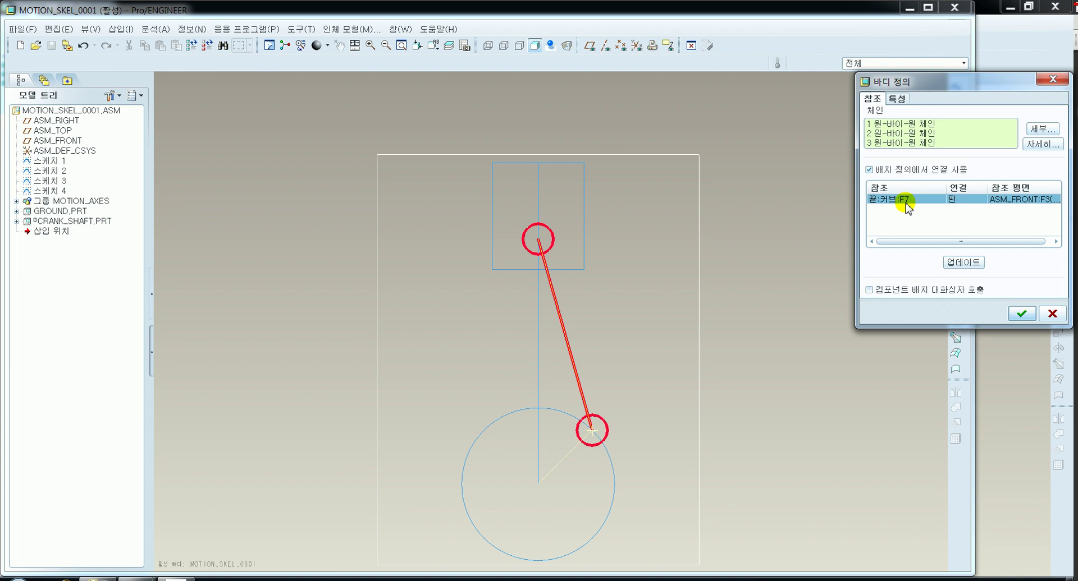
pyautogui.click(1020, 314)
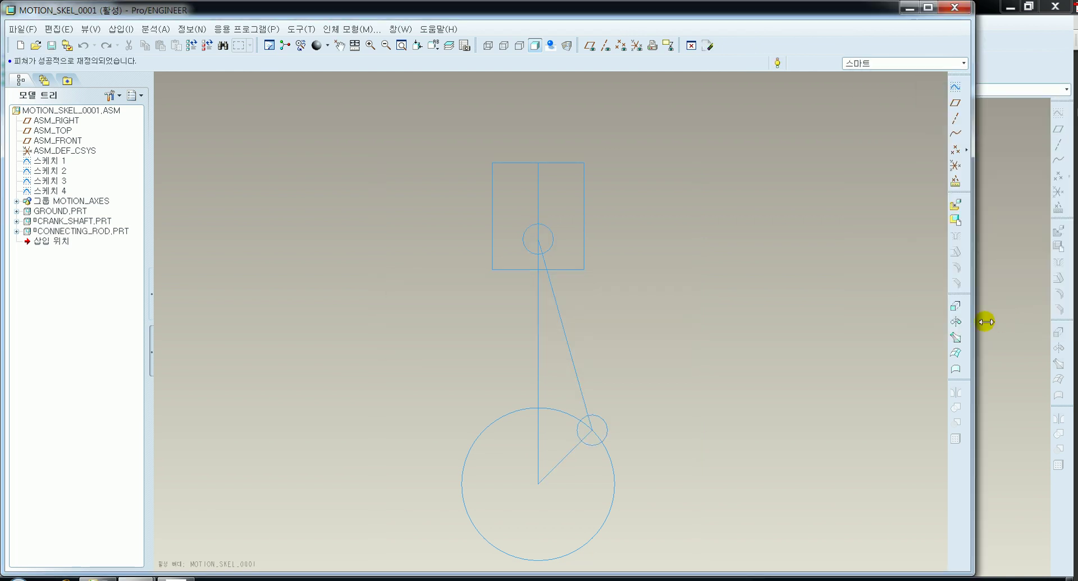
# Create a body skeleton named piston, copied from start_prt_mmks.prt
pyautogui.click(955, 221)
pyautogui.click(837, 350)
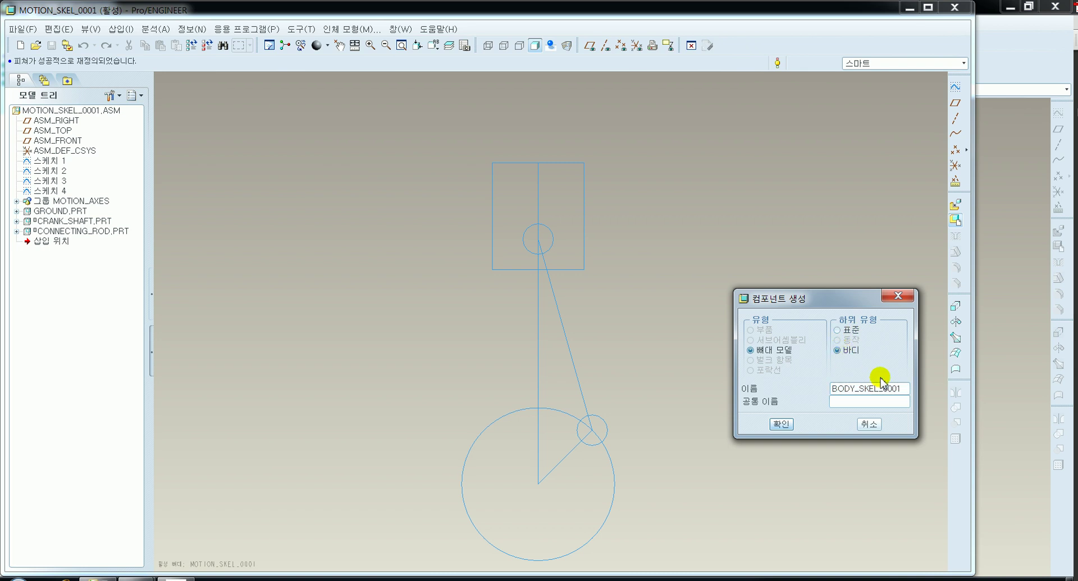
pyautogui.doubleClick(905, 388)
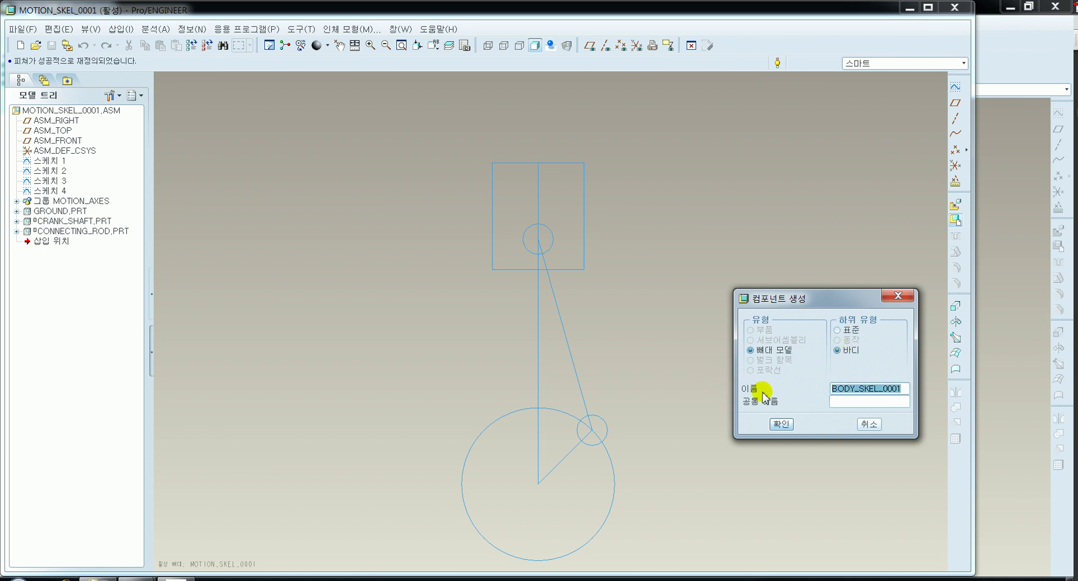
pyautogui.write('piston')
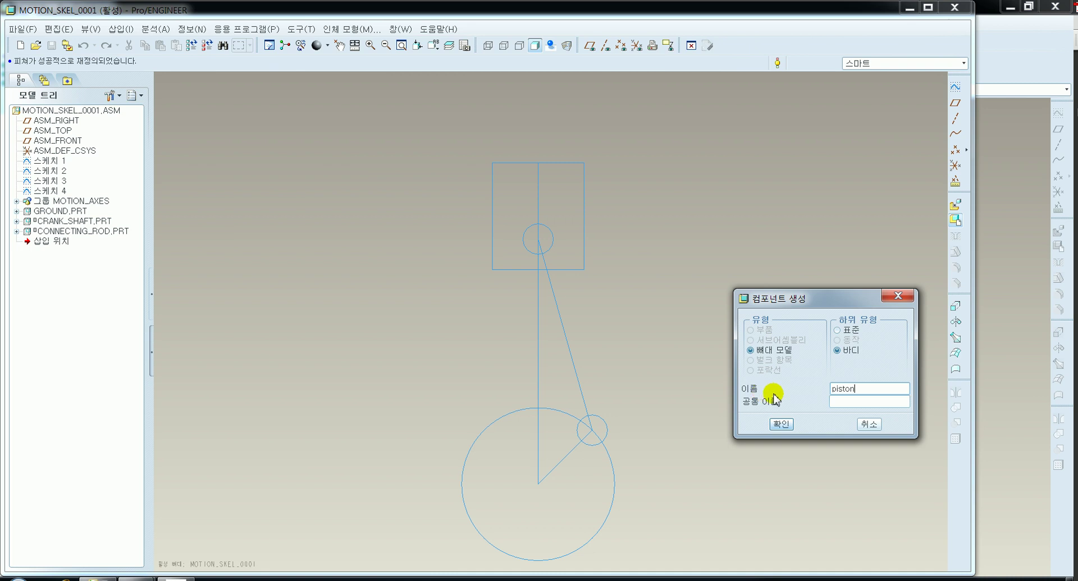
pyautogui.click(780, 425)
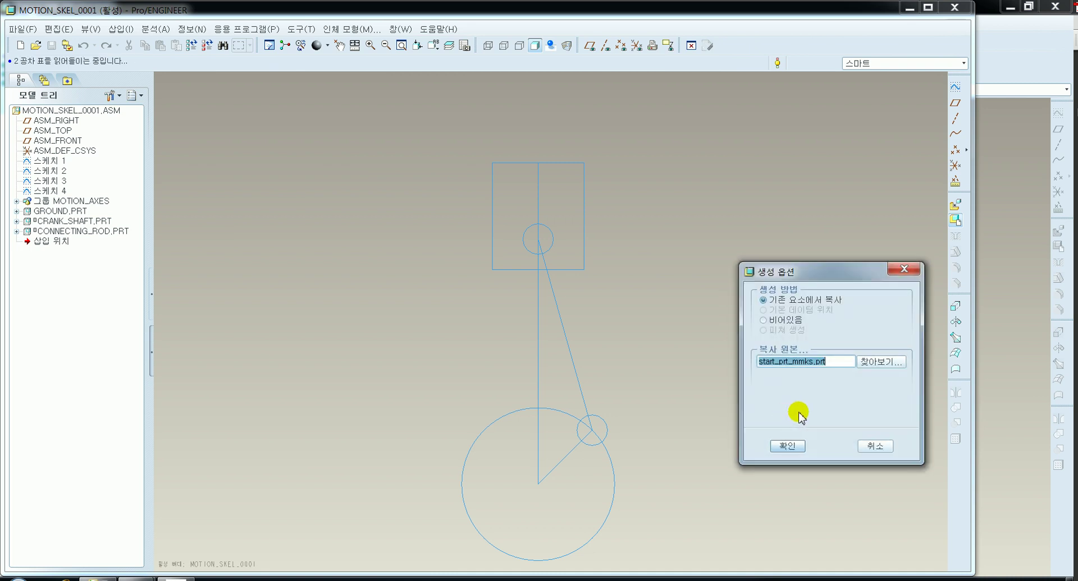
pyautogui.click(786, 446)
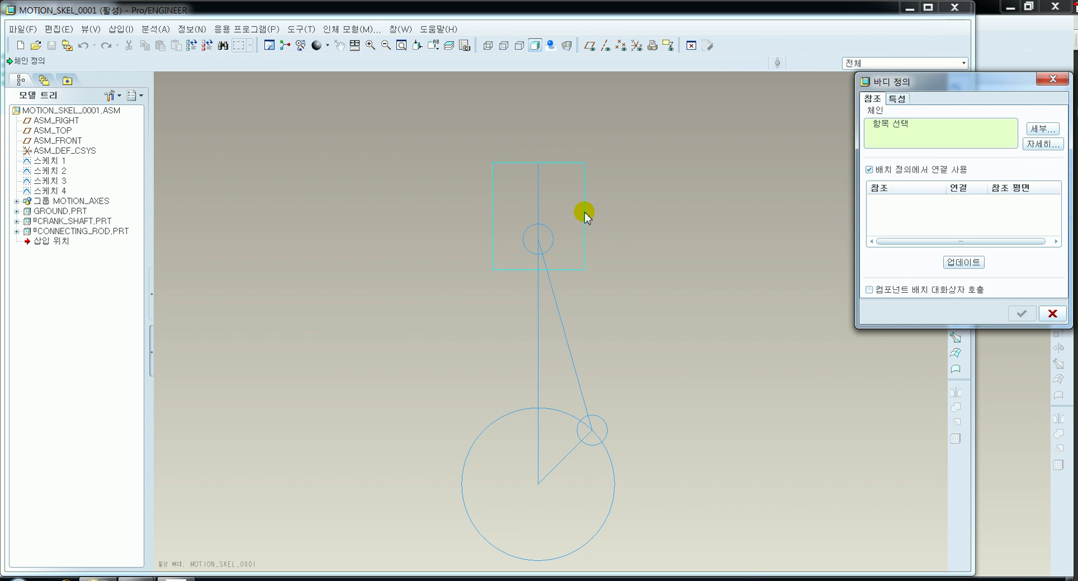
# Select the rectangle, its vertical centre line and the small circle inside as the piston's chains, and update the connections
pyautogui.click(584, 217)
pyautogui.keyDown('ctrl'); pyautogui.click(538, 207); pyautogui.keyUp('ctrl')
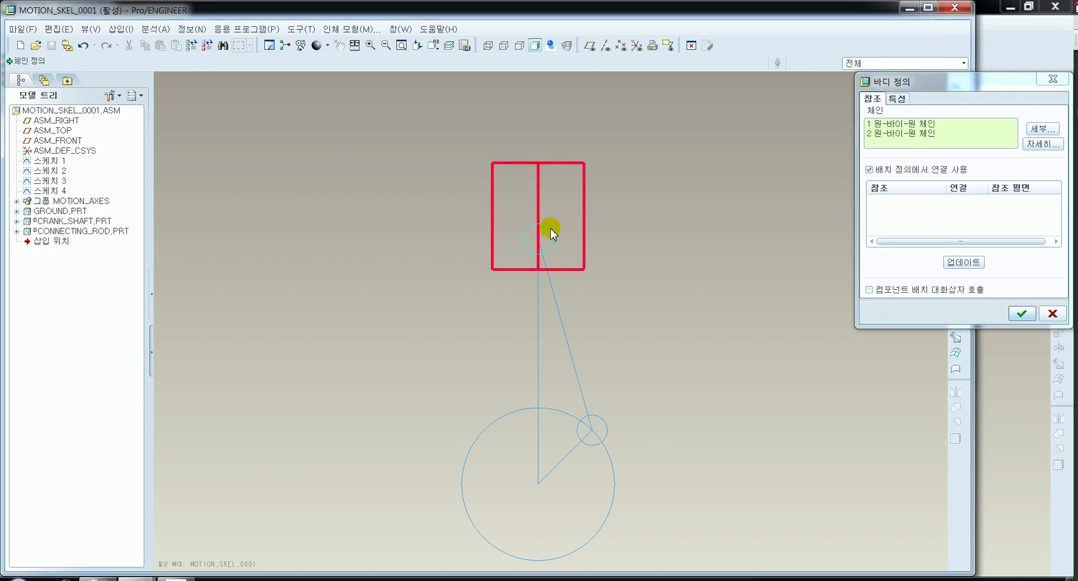
pyautogui.keyDown('ctrl'); pyautogui.click(551, 232); pyautogui.keyUp('ctrl')
pyautogui.click(960, 262)
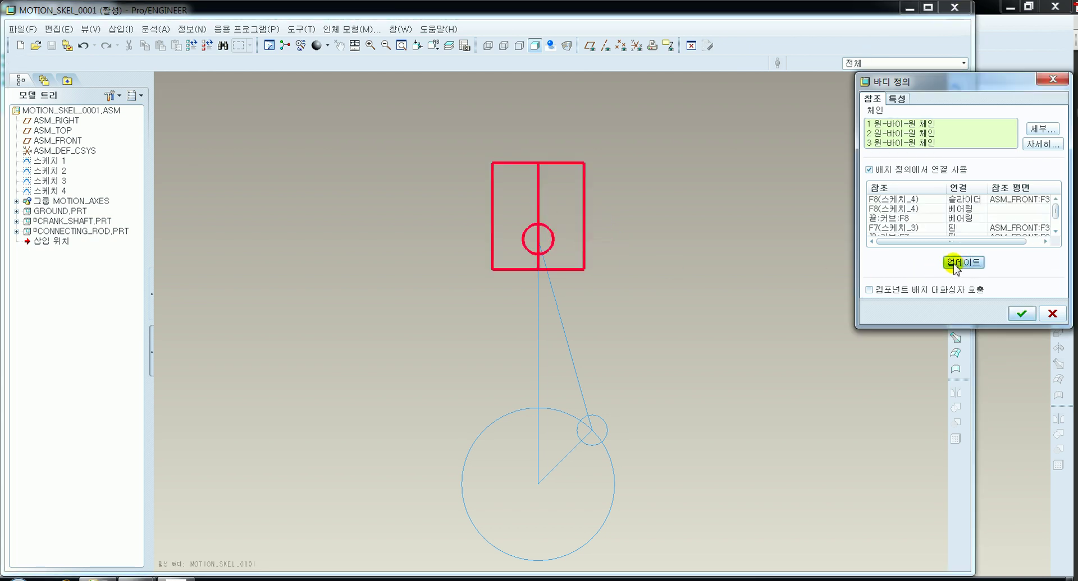
# Remove the two bearing connections on F8 from the piston, keeping the slider connection
pyautogui.click(900, 200)
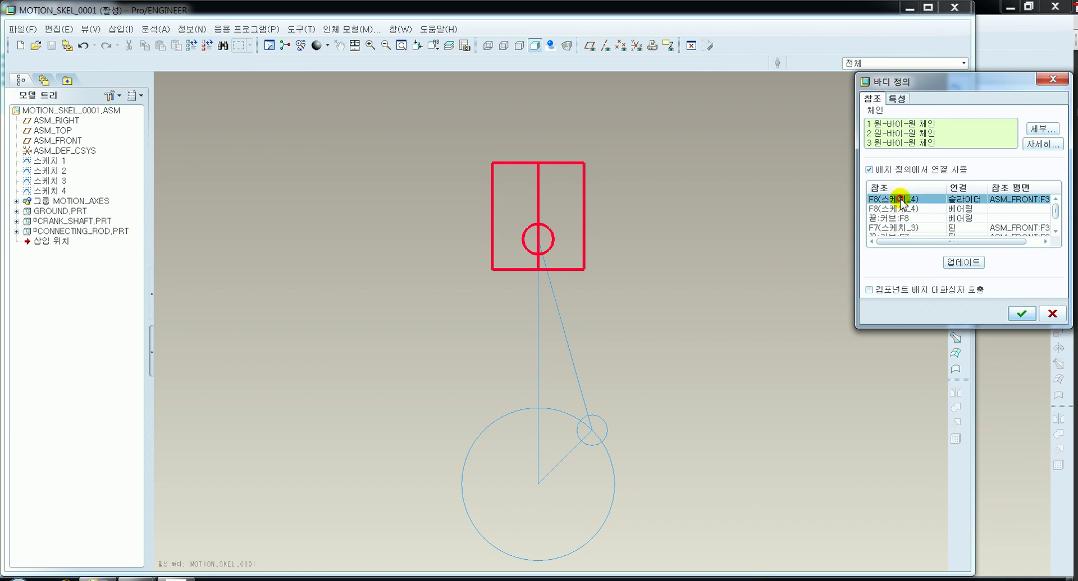
pyautogui.click(902, 209)
pyautogui.keyDown('ctrl'); pyautogui.click(907, 218); pyautogui.keyUp('ctrl')
pyautogui.rightClick(905, 218)
pyautogui.click(916, 226)
# Remove the F7(스케치_3) pin and the first end-of-curve F7 pin, check the two left over, and update the connections
pyautogui.click(898, 209)
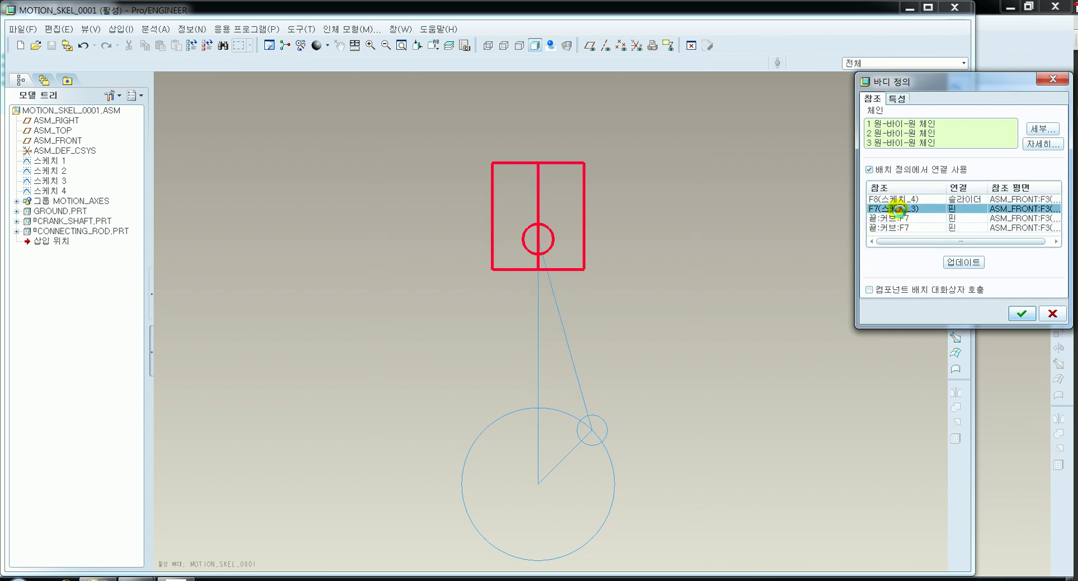
pyautogui.click(898, 218)
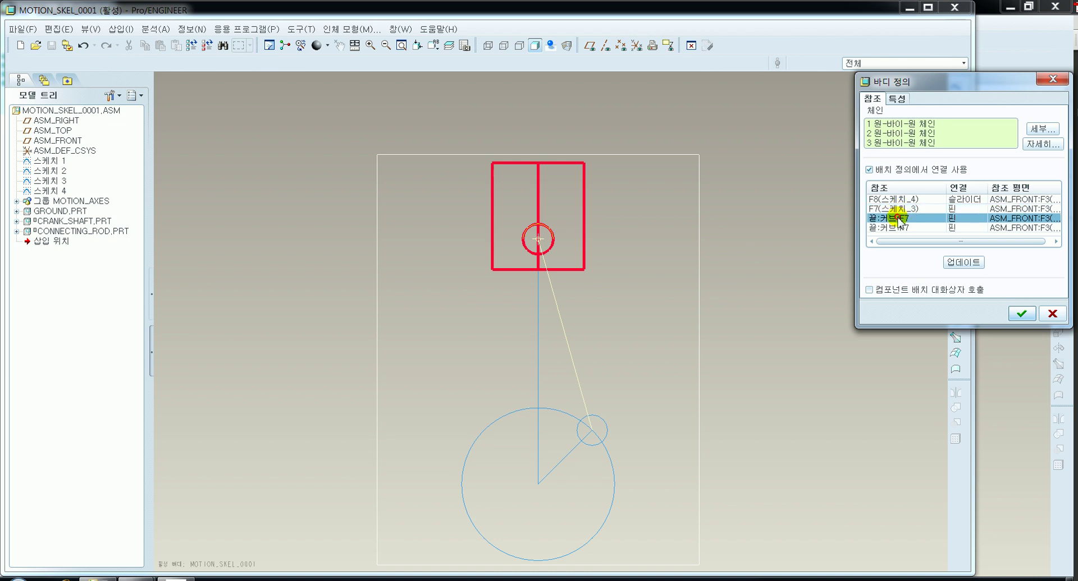
pyautogui.rightClick(899, 218)
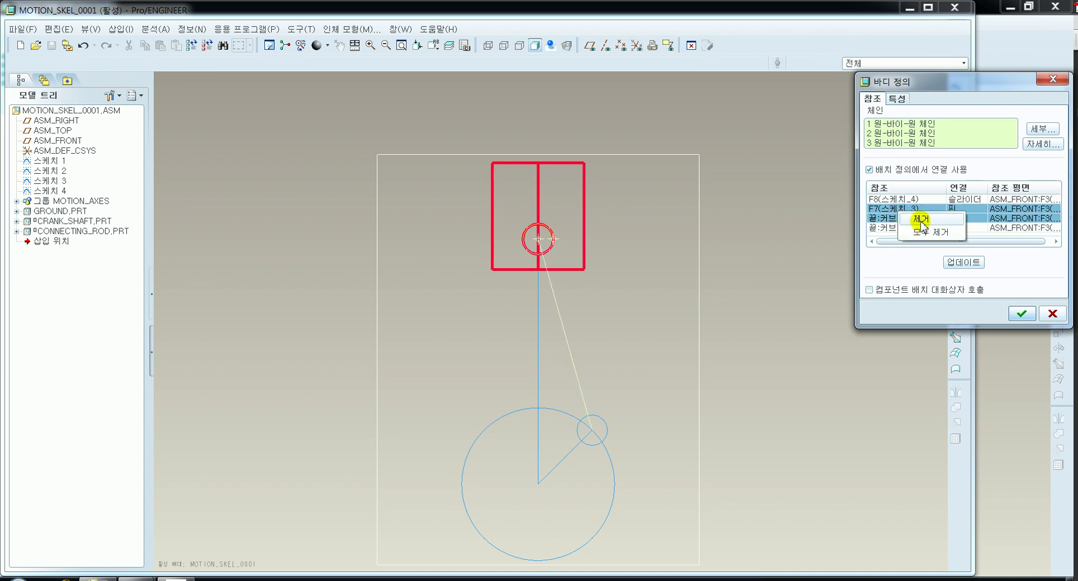
pyautogui.click(921, 220)
pyautogui.click(898, 213)
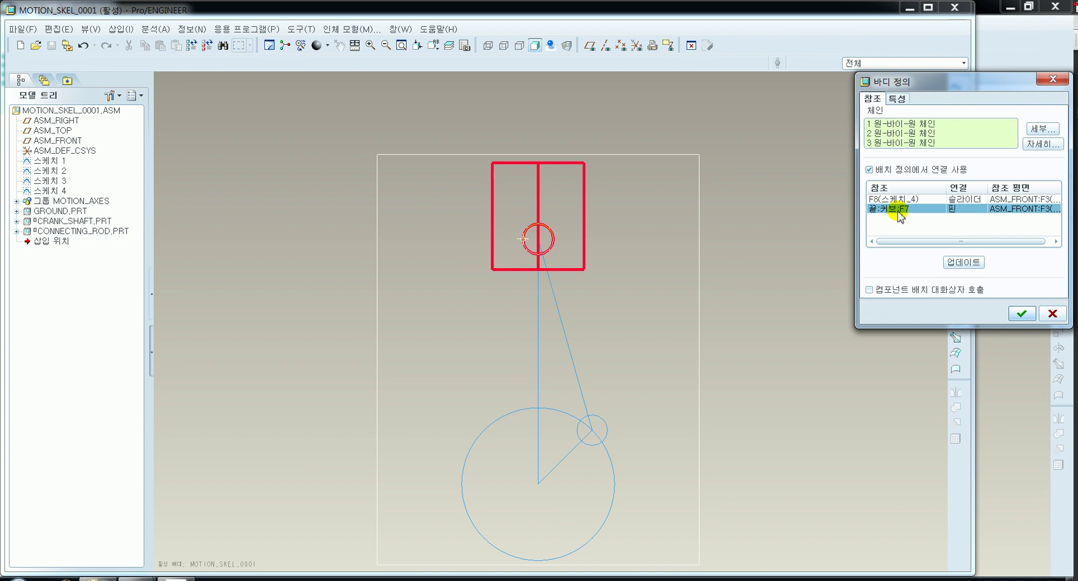
pyautogui.click(898, 200)
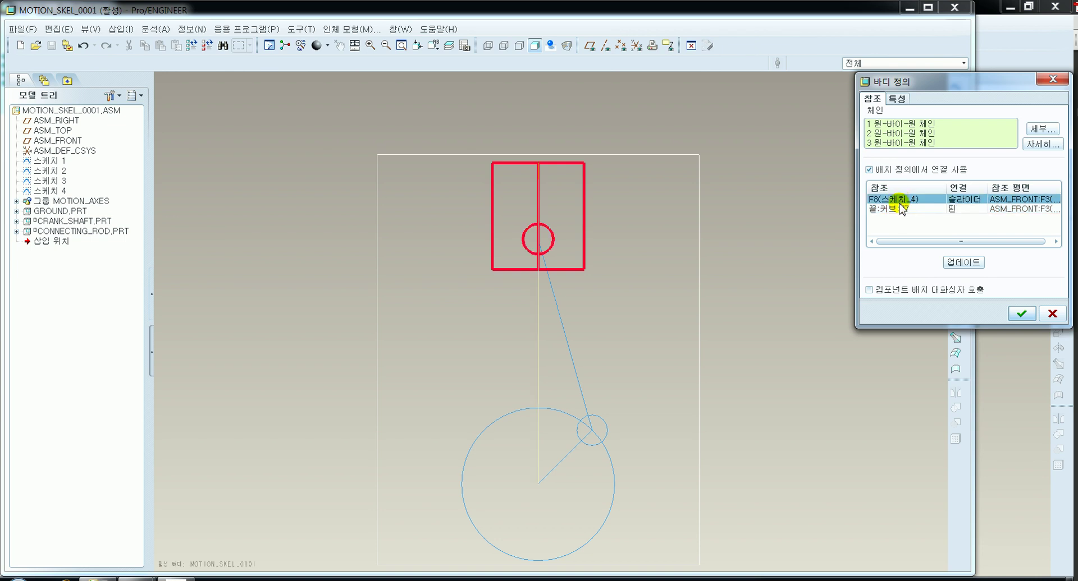
pyautogui.click(962, 263)
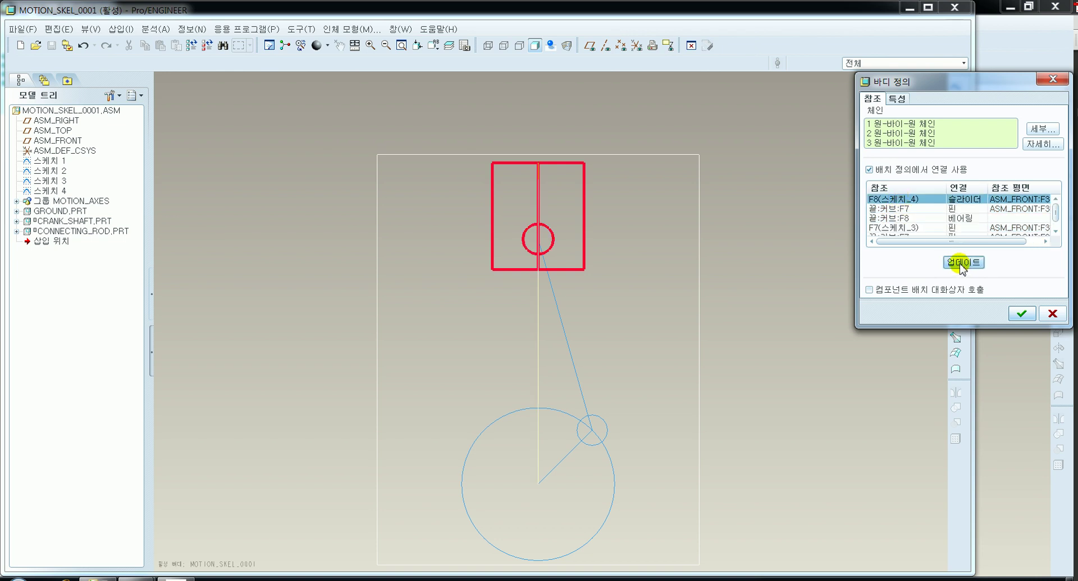
# Remove the first end-of-curve F7 pin and the end-of-curve F8 bearing from the piston's connections
pyautogui.click(904, 209)
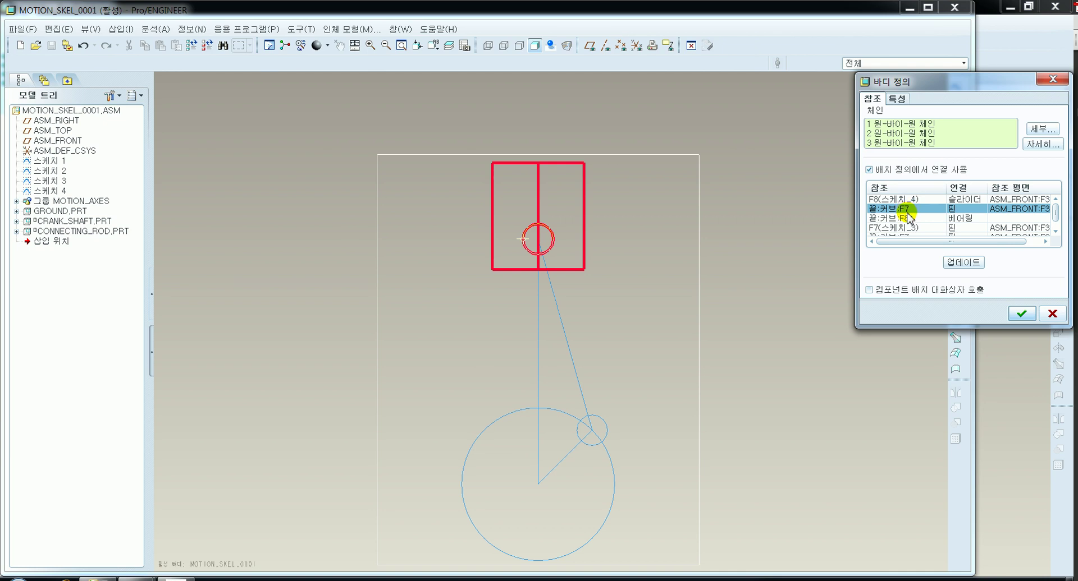
pyautogui.click(908, 219)
pyautogui.keyDown('ctrl'); pyautogui.click(905, 211); pyautogui.keyUp('ctrl')
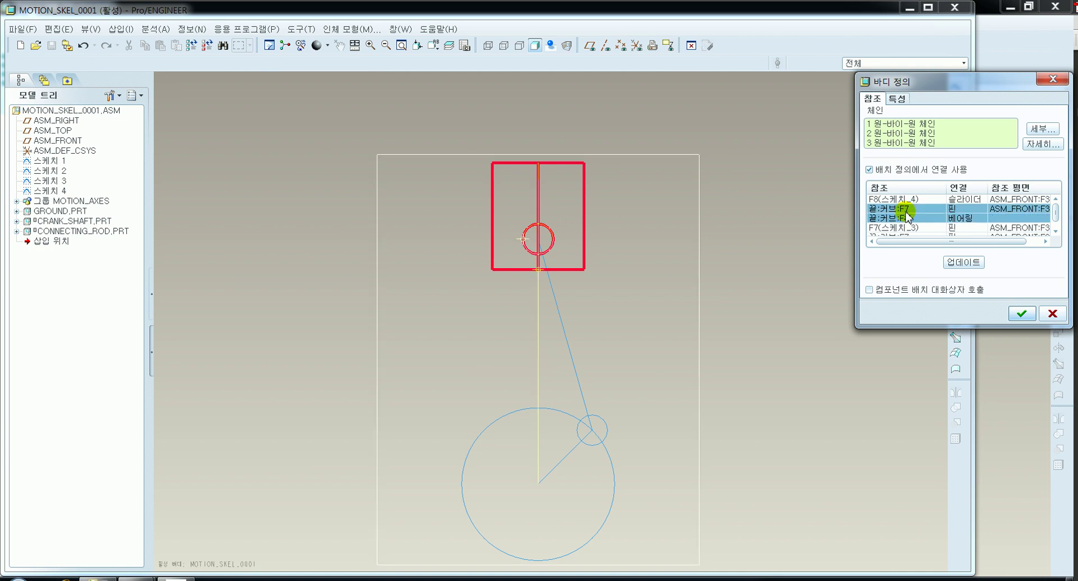
pyautogui.rightClick(907, 217)
pyautogui.click(928, 220)
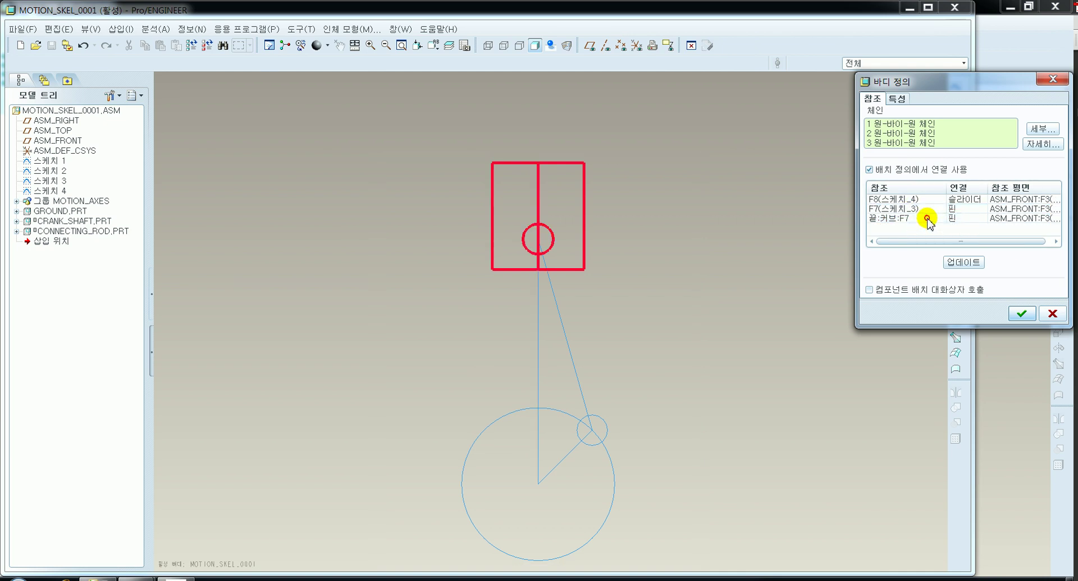
# Change the F7(스케치_3) connection at the piston pin to the cylinder type (원통)
pyautogui.click(928, 219)
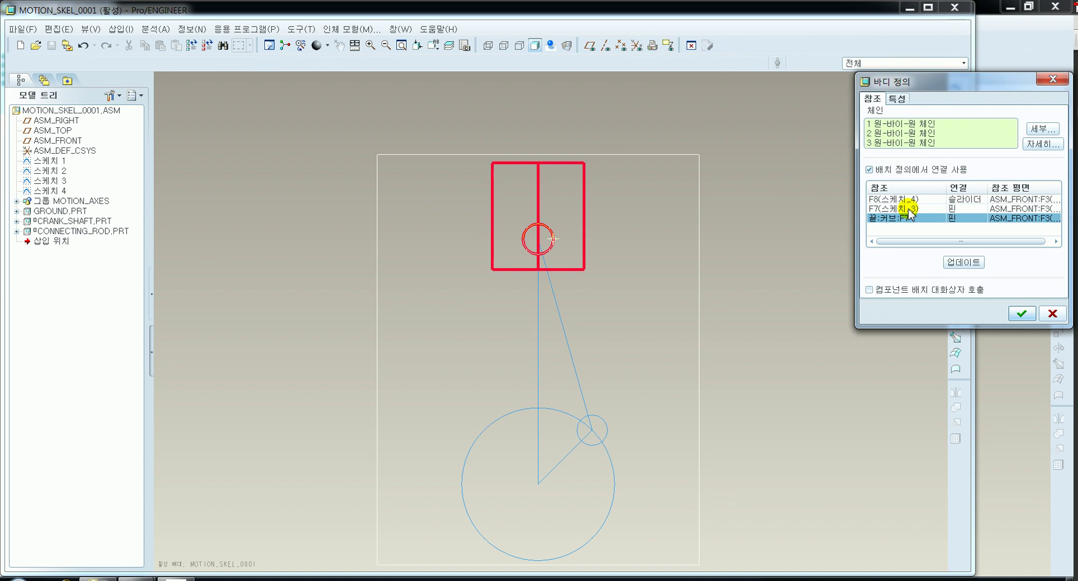
pyautogui.click(907, 210)
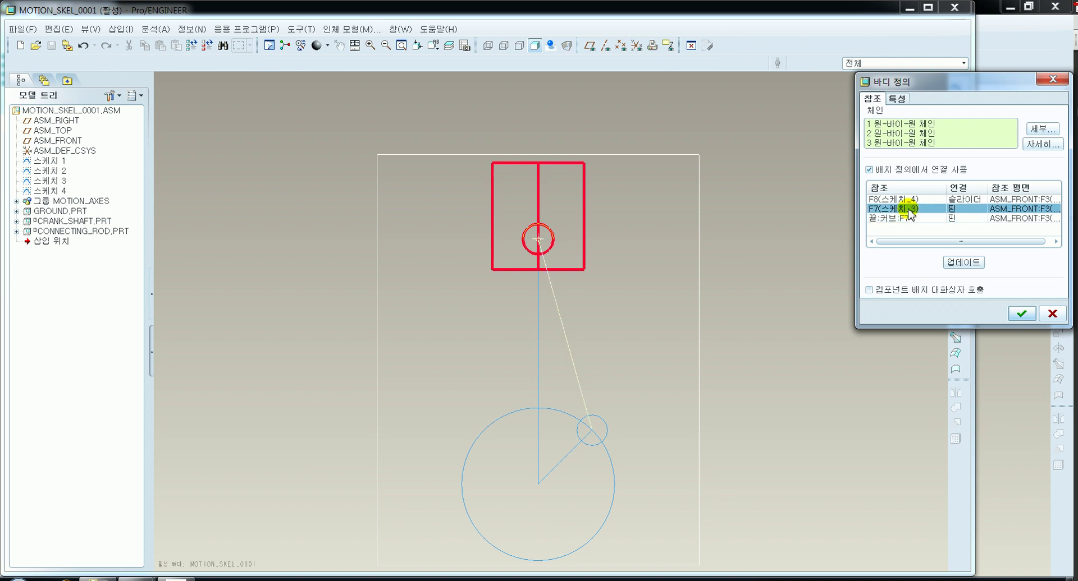
pyautogui.click(979, 210)
pyautogui.click(981, 209)
pyautogui.click(974, 227)
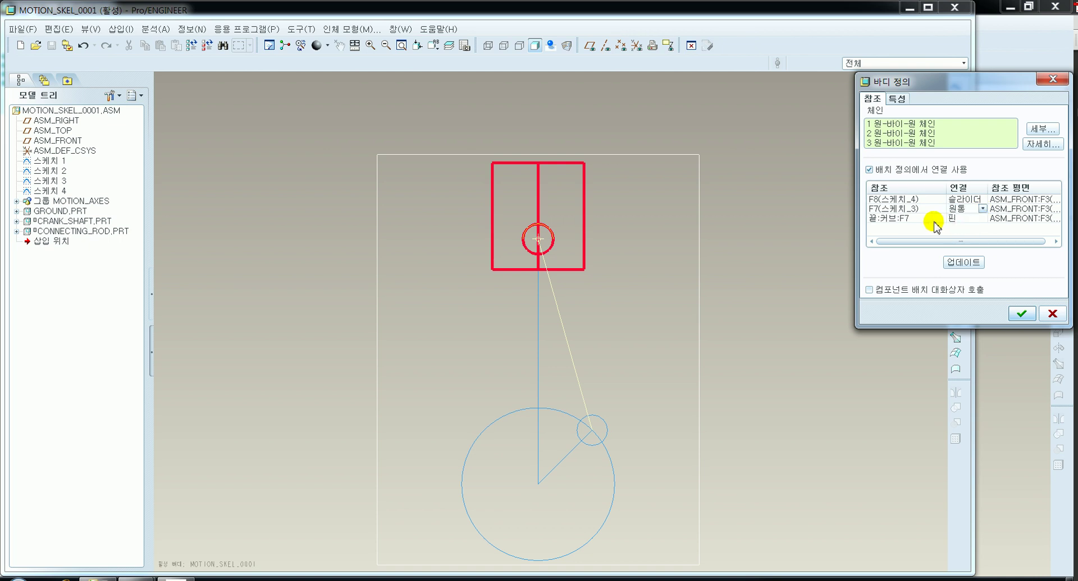
# Remove the remaining end-of-curve F7 pin and check the references of the slider and cylinder connections
pyautogui.click(911, 217)
pyautogui.rightClick(911, 218)
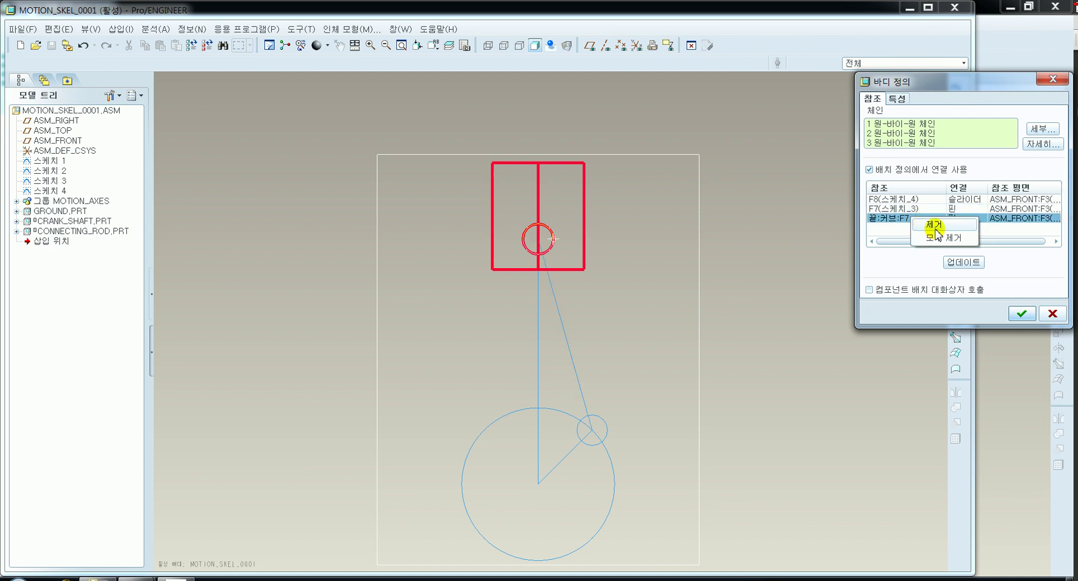
pyautogui.click(934, 225)
pyautogui.click(907, 200)
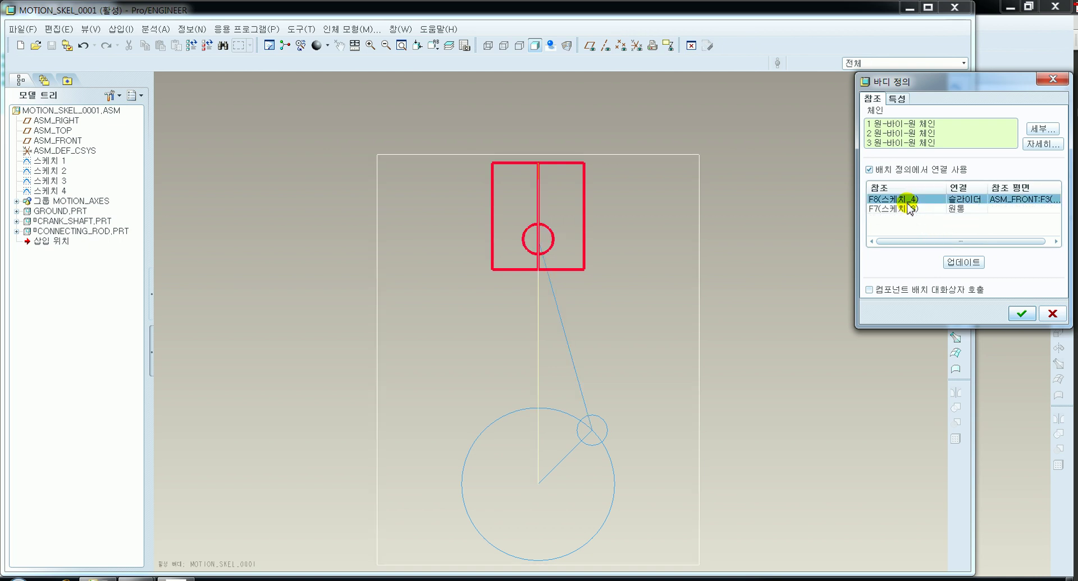
pyautogui.click(909, 208)
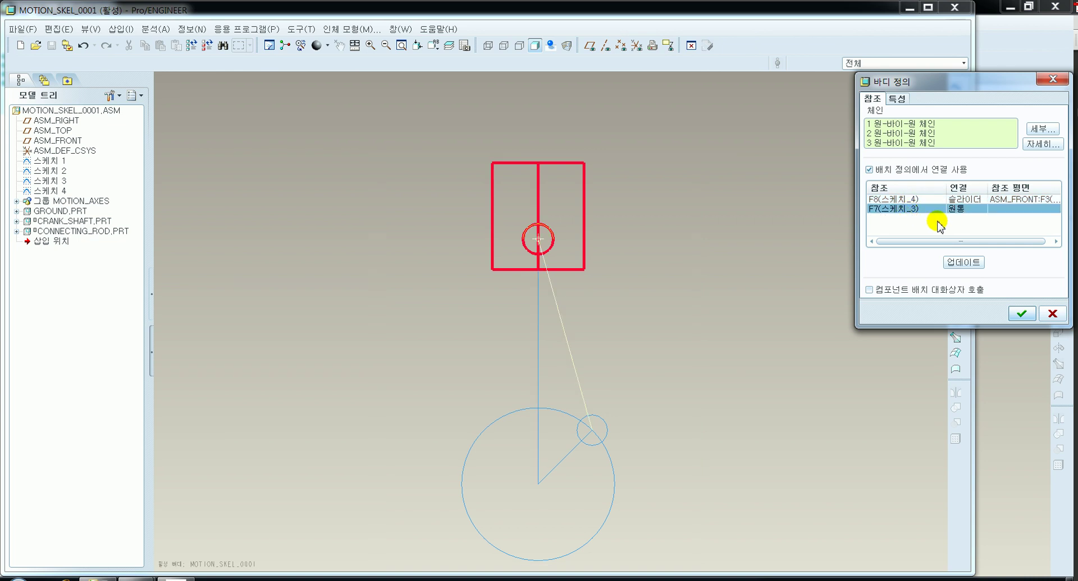
# Accept the piston body definition, and turn the crank shaft around its circle with the component-moving tool to test the mechanism's motion
pyautogui.click(1024, 313)
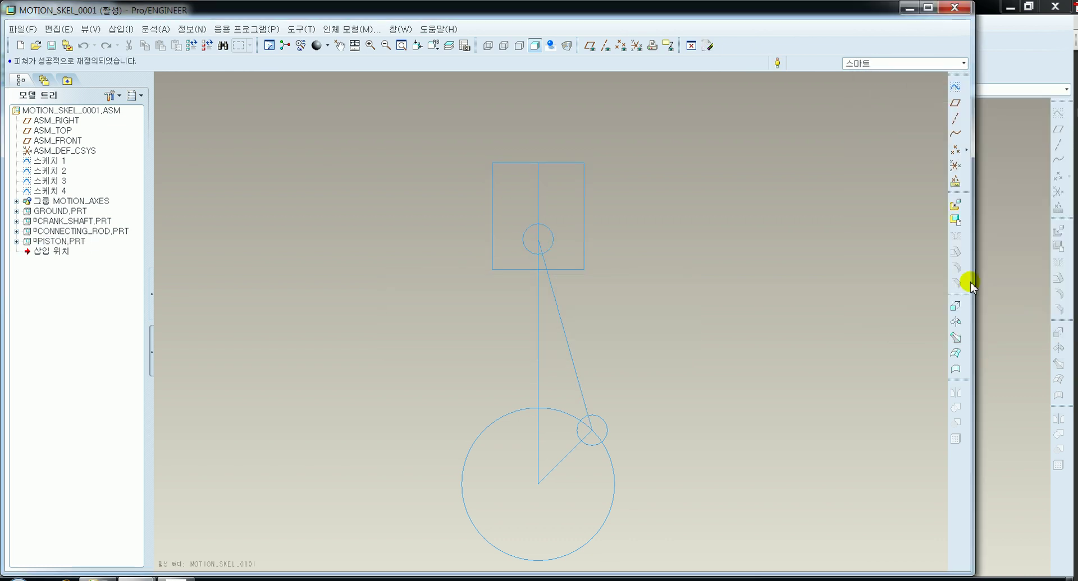
pyautogui.scroll(2, 563, 164)
pyautogui.scroll(-1, 590, 299)
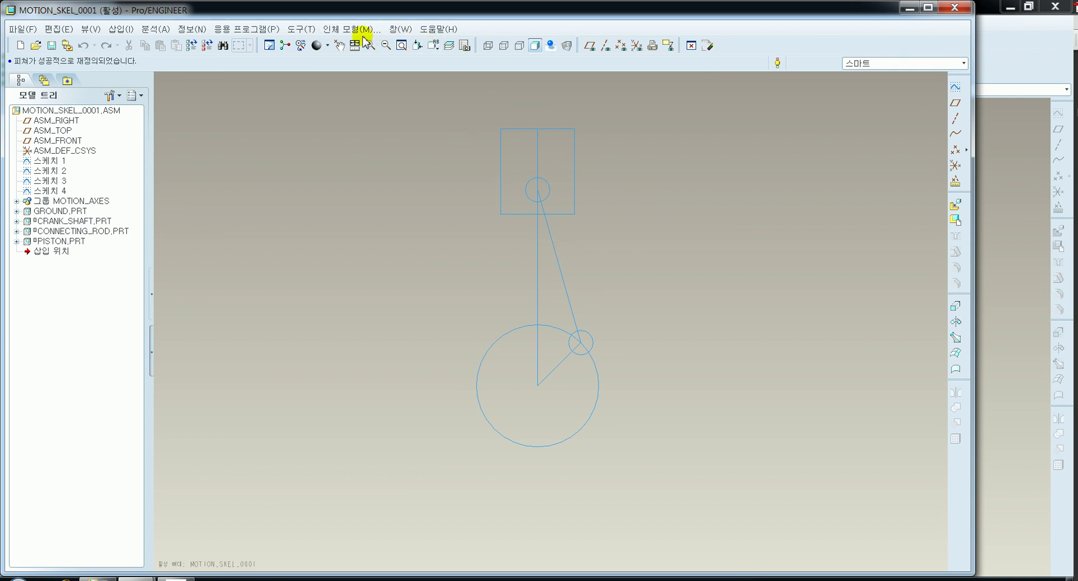
pyautogui.click(339, 48)
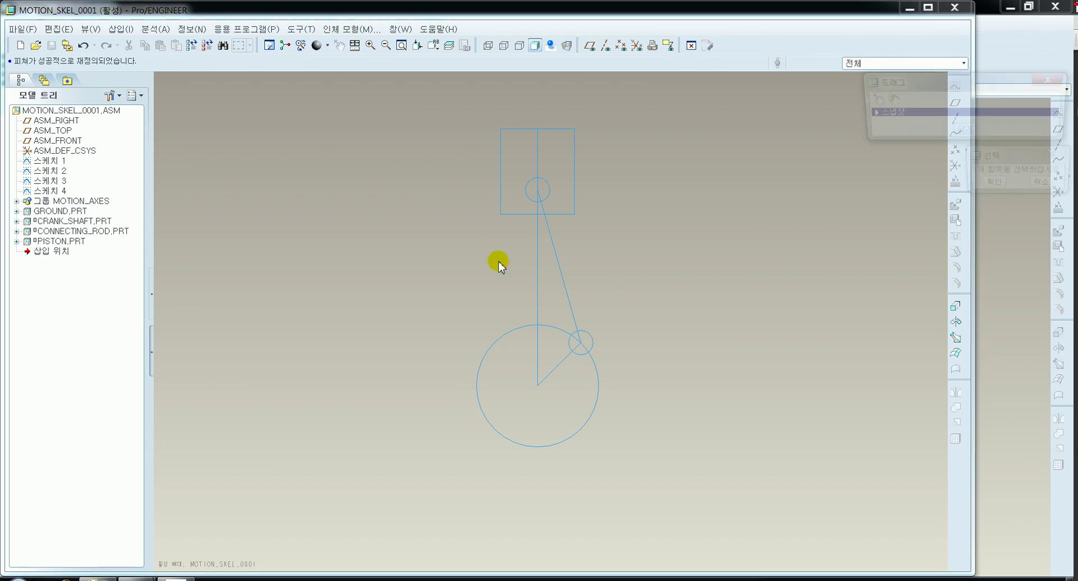
pyautogui.click(562, 360)
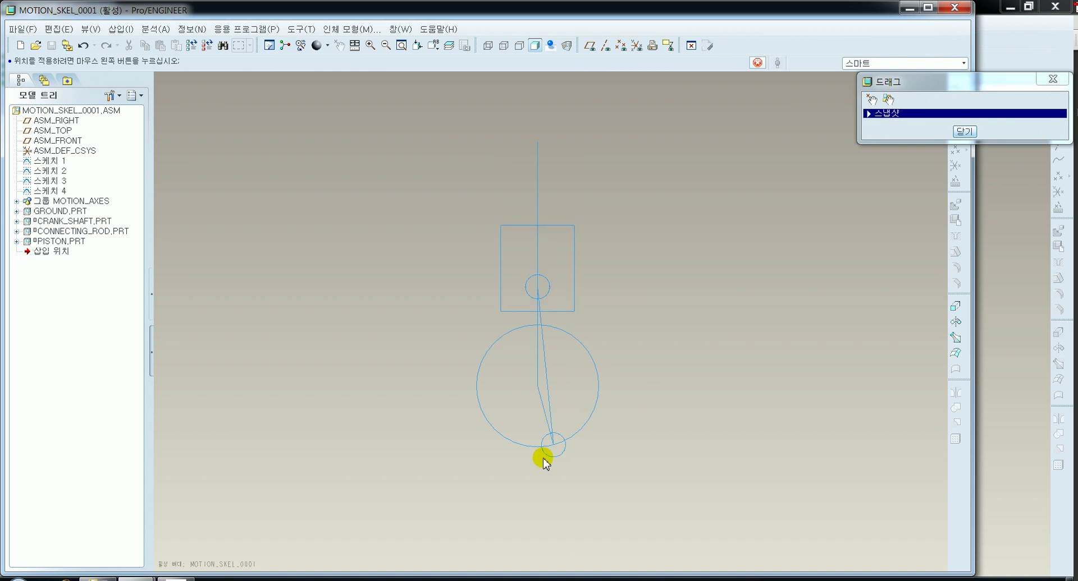
pyautogui.click(617, 323)
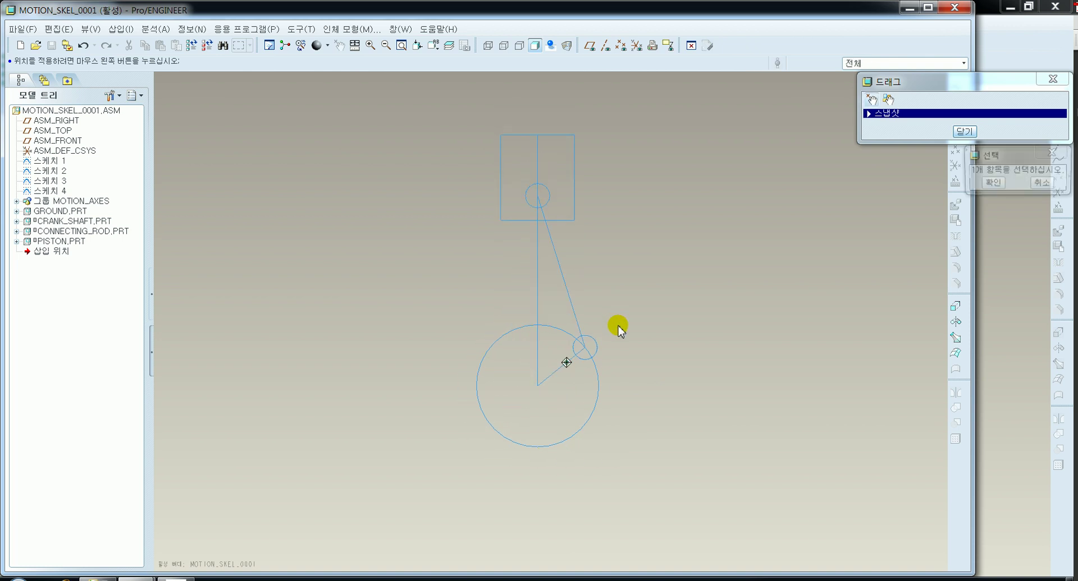
pyautogui.click(989, 184)
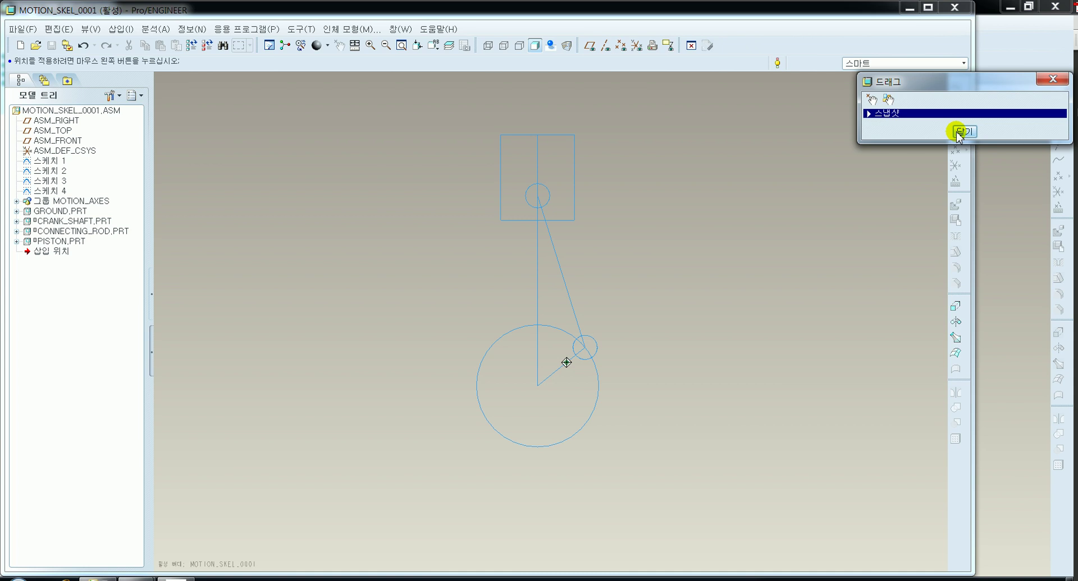